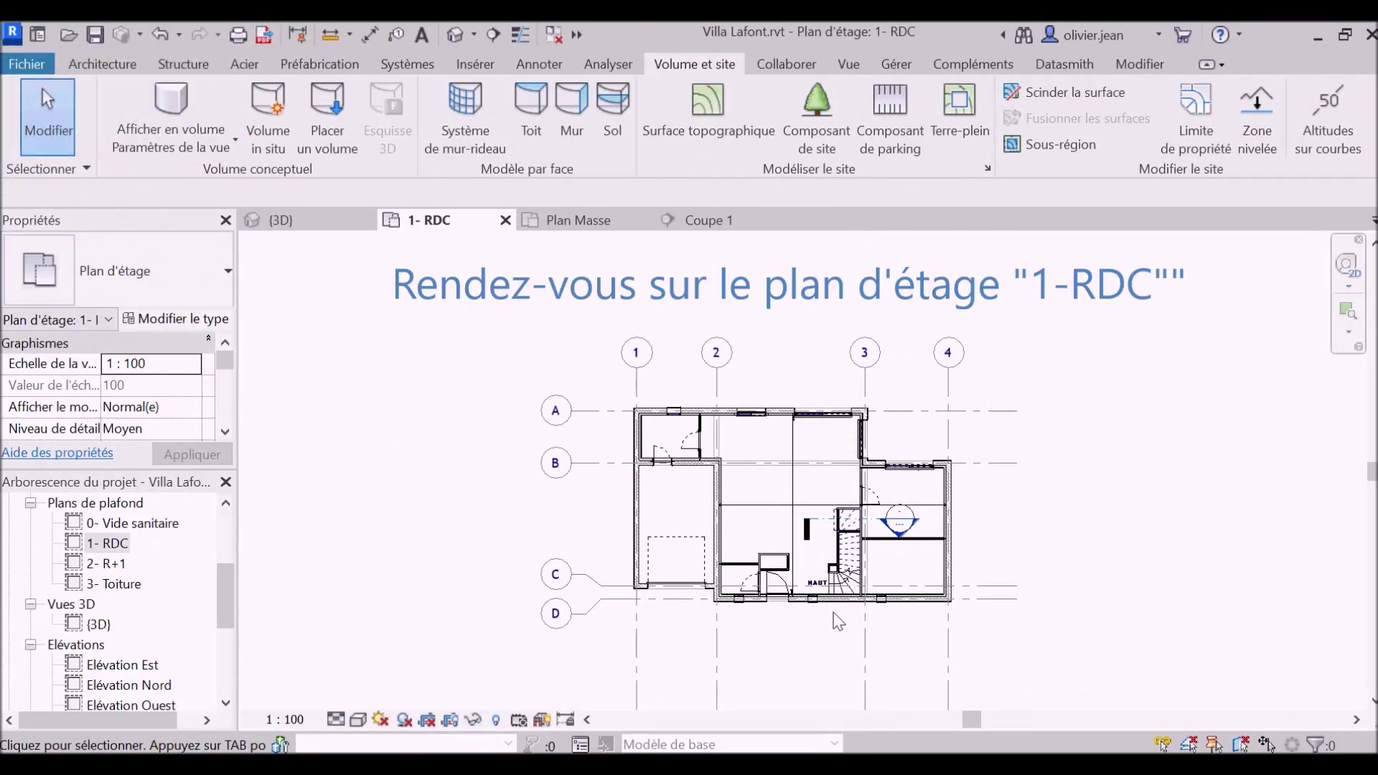
Step: On the 1- RDC plan, start a building pad and duplicate its type as 'Terre-plein Dalle sur hérisson'
{"action": "left_click", "coordinate": [107, 548]}
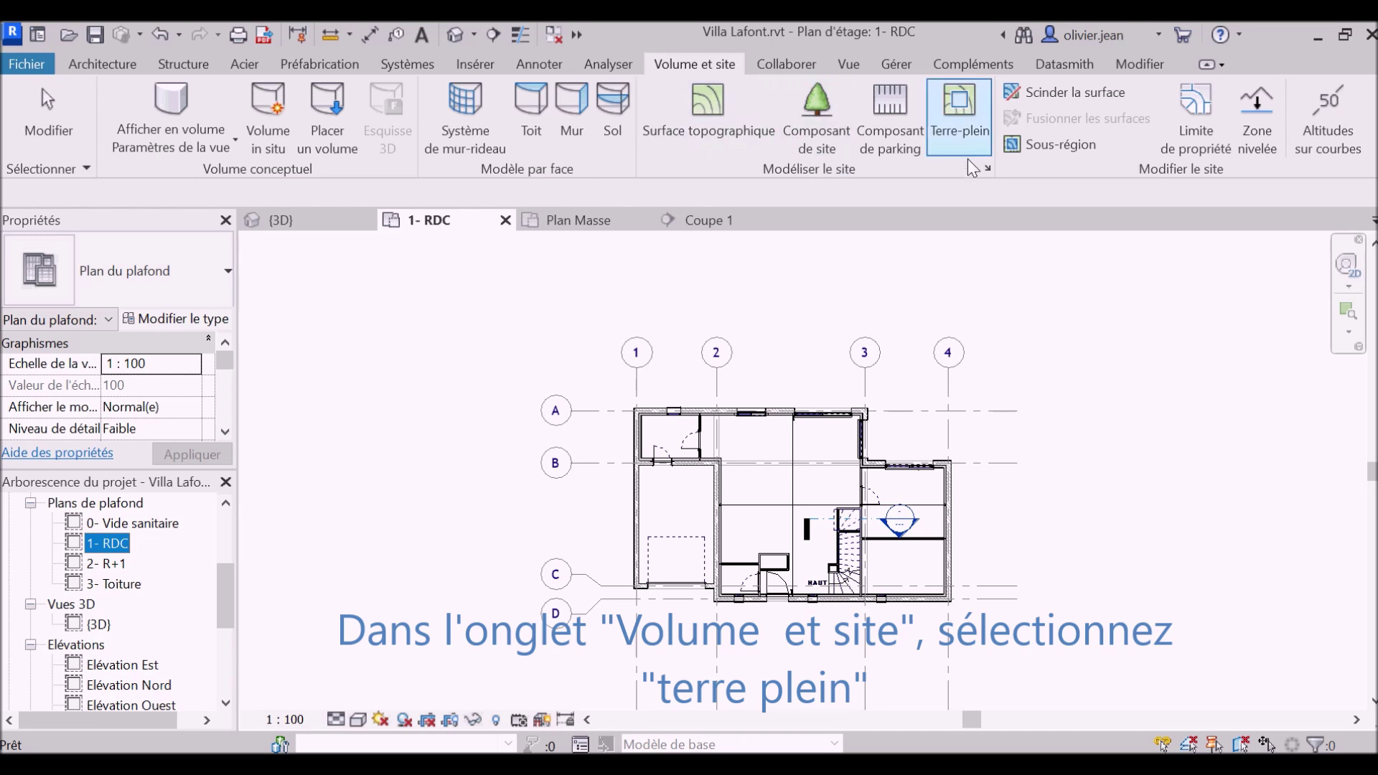
{"action": "left_click", "coordinate": [966, 119]}
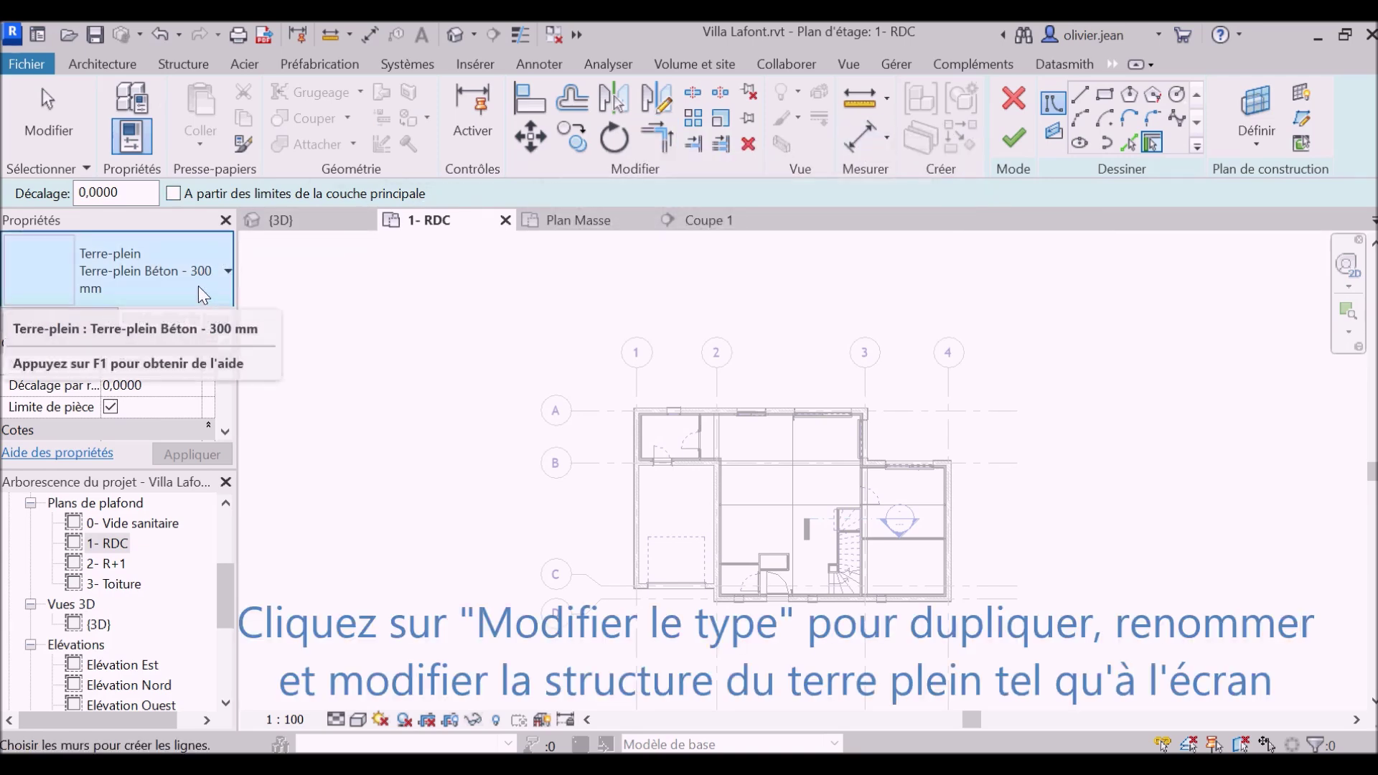
{"action": "left_click", "coordinate": [217, 323]}
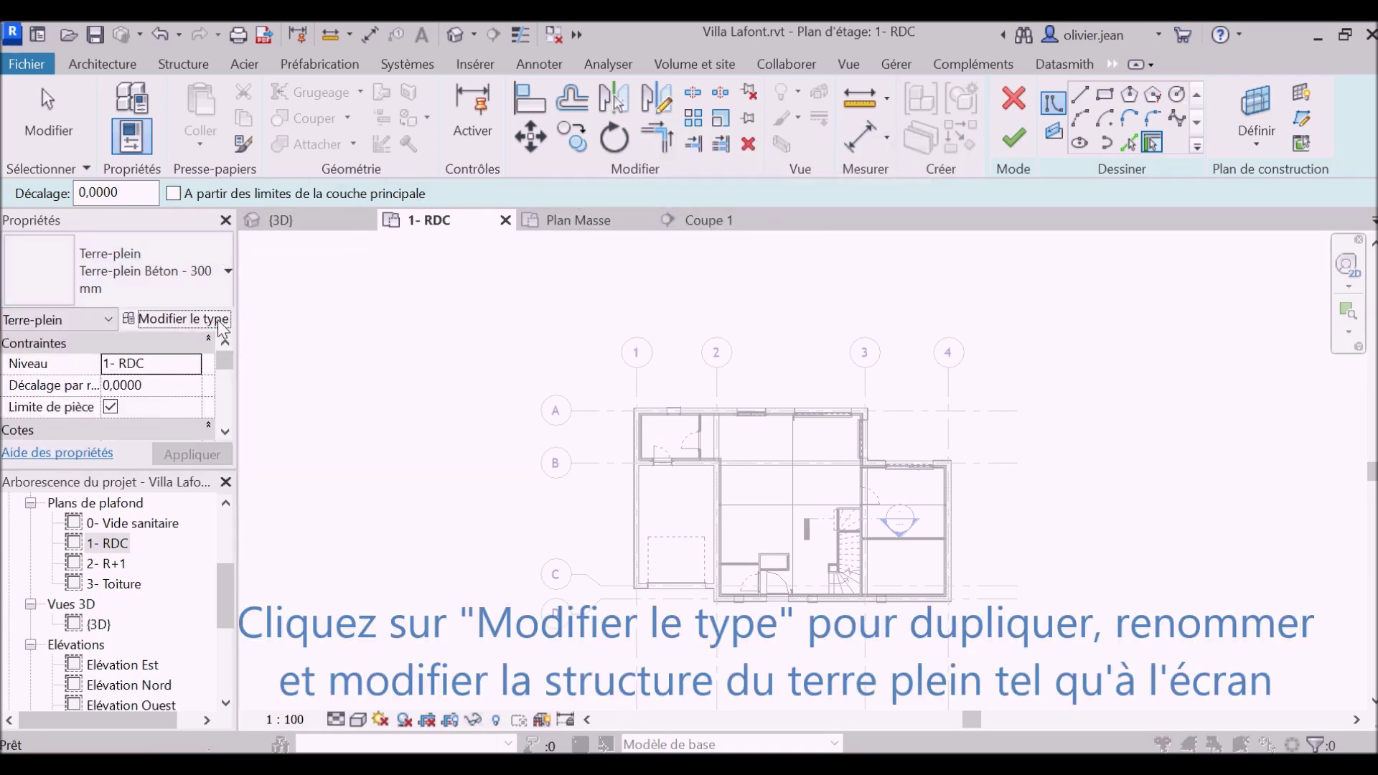
{"action": "left_click", "coordinate": [1256, 173]}
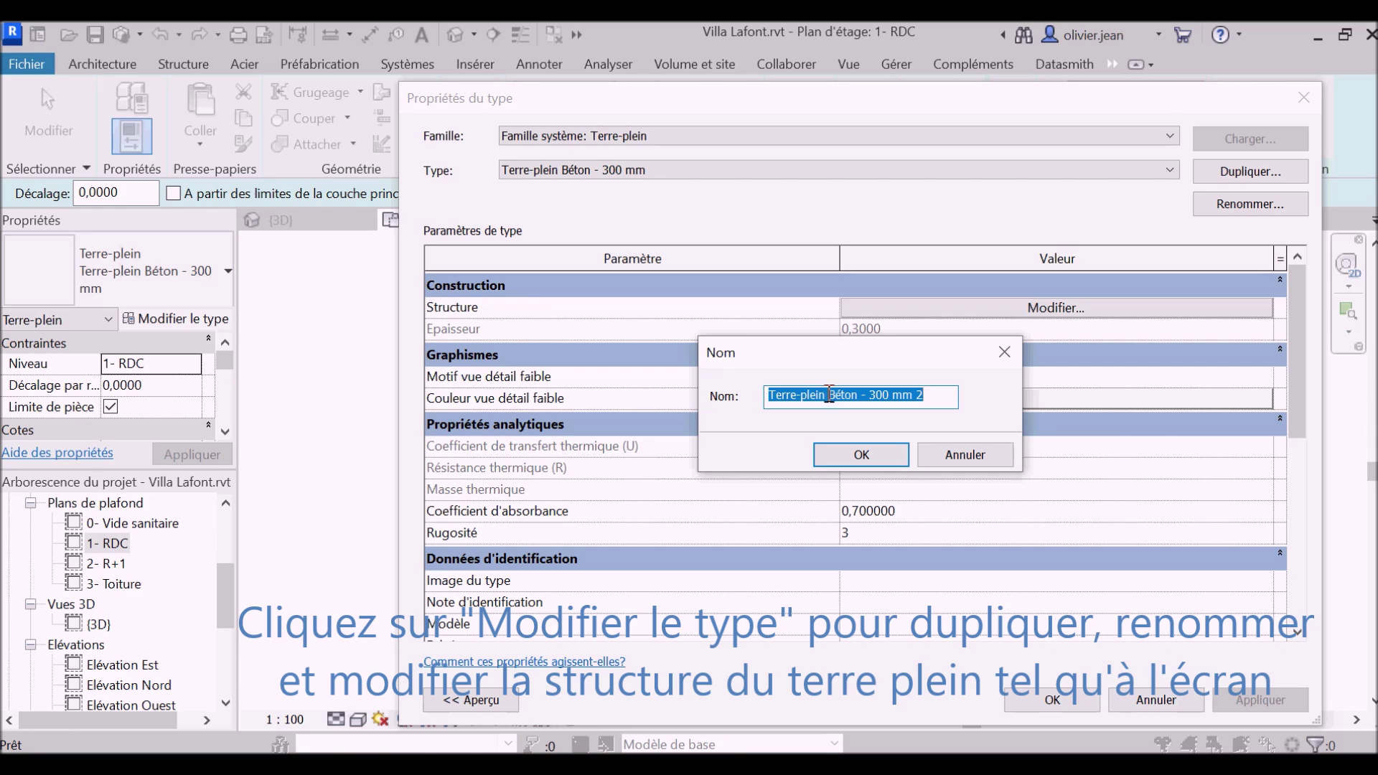
{"action": "left_click_drag", "start_coordinate": [829, 395], "coordinate": [933, 397]}
{"action": "type", "text": "Dalle su"}
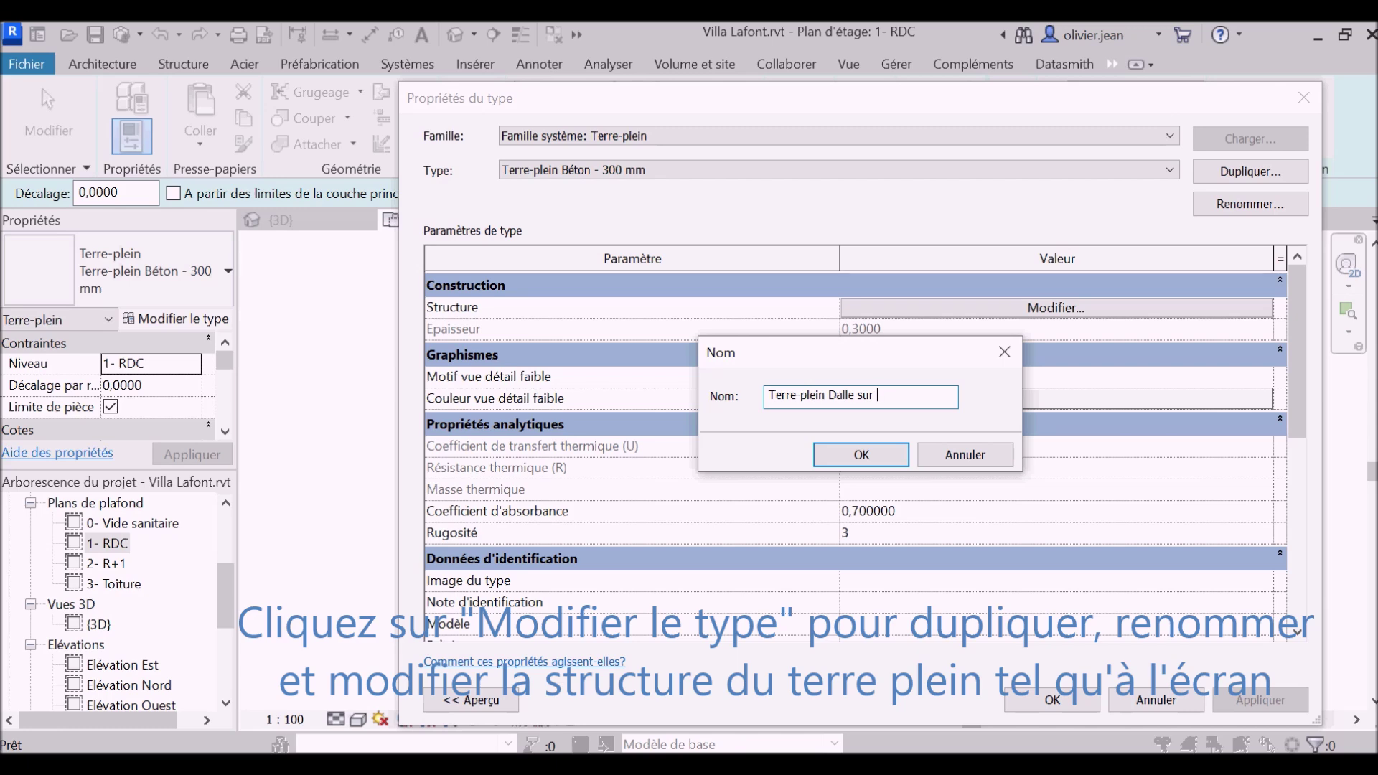
{"action": "type", "text": "risson"}
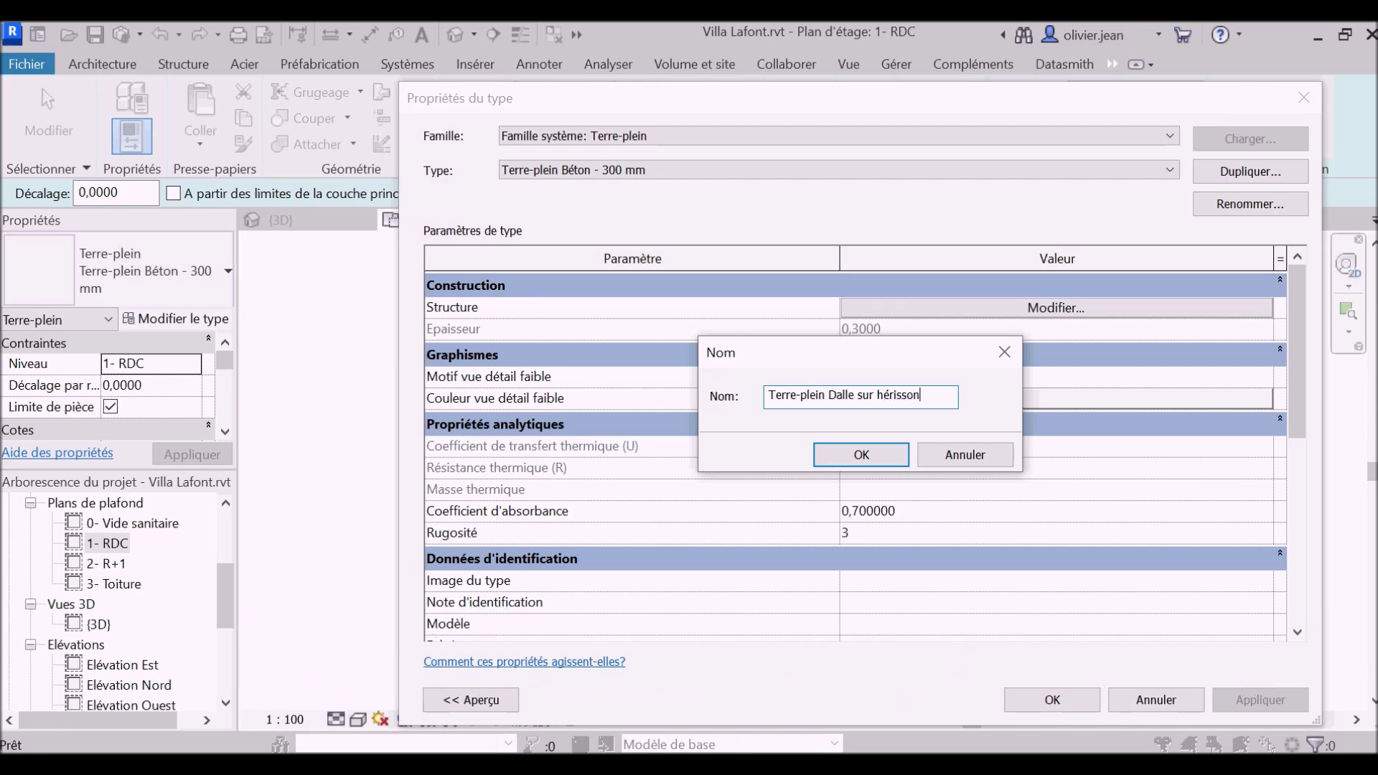
{"action": "left_click", "coordinate": [885, 455]}
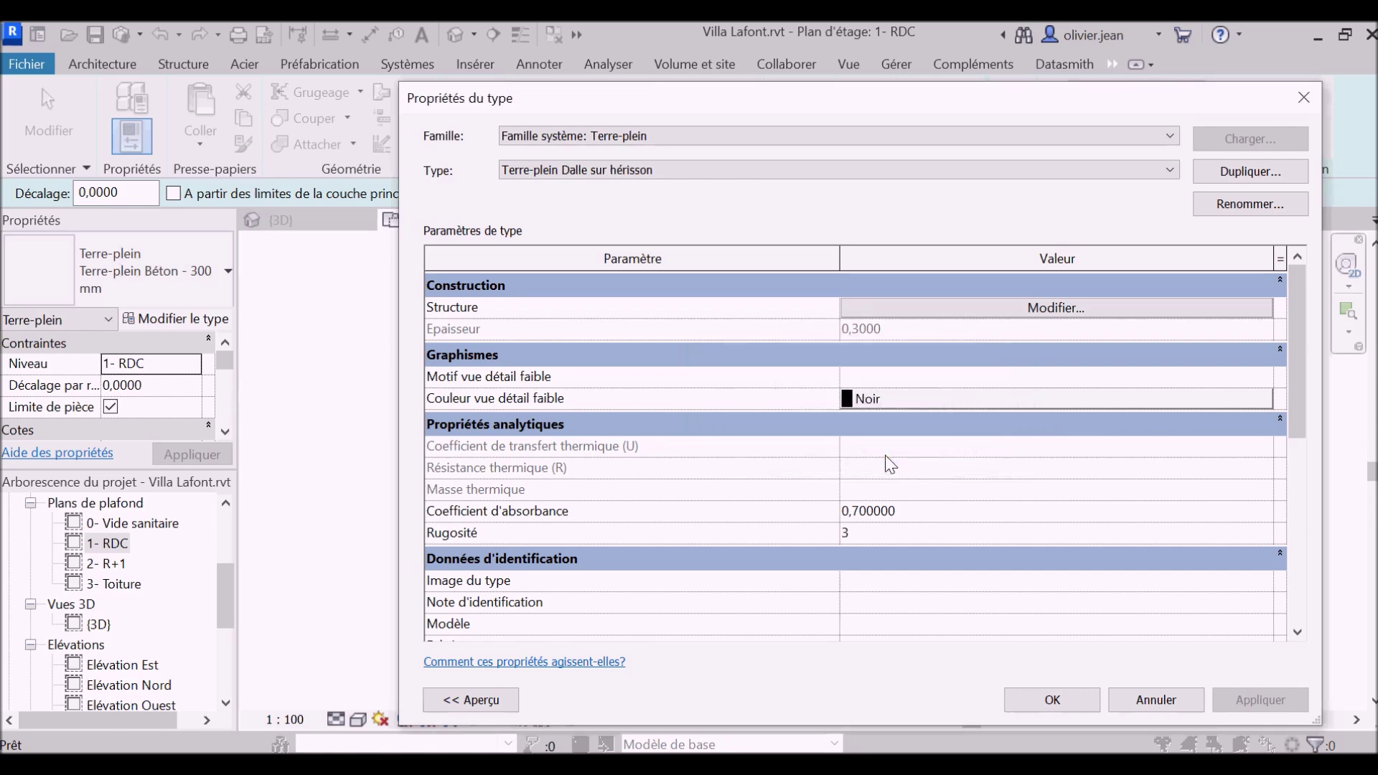
{"action": "left_click", "coordinate": [1028, 315]}
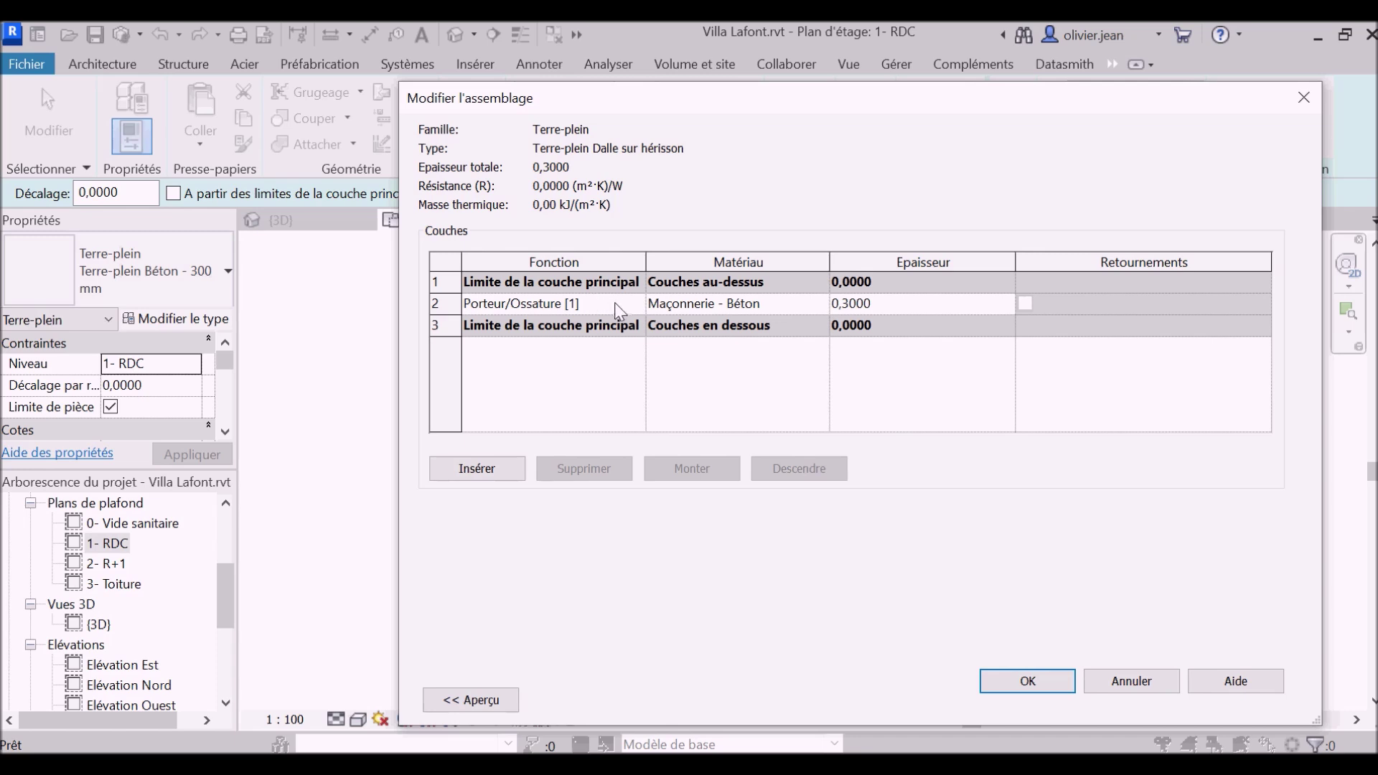
Step: Set the concrete layer's thickness to 0,15
{"action": "left_click", "coordinate": [848, 303]}
{"action": "left_click_drag", "start_coordinate": [850, 303], "coordinate": [842, 303]}
{"action": "type", "text": "5"}
Step: Insert a new 0,05 structural layer below the concrete layer
{"action": "left_click", "coordinate": [442, 324]}
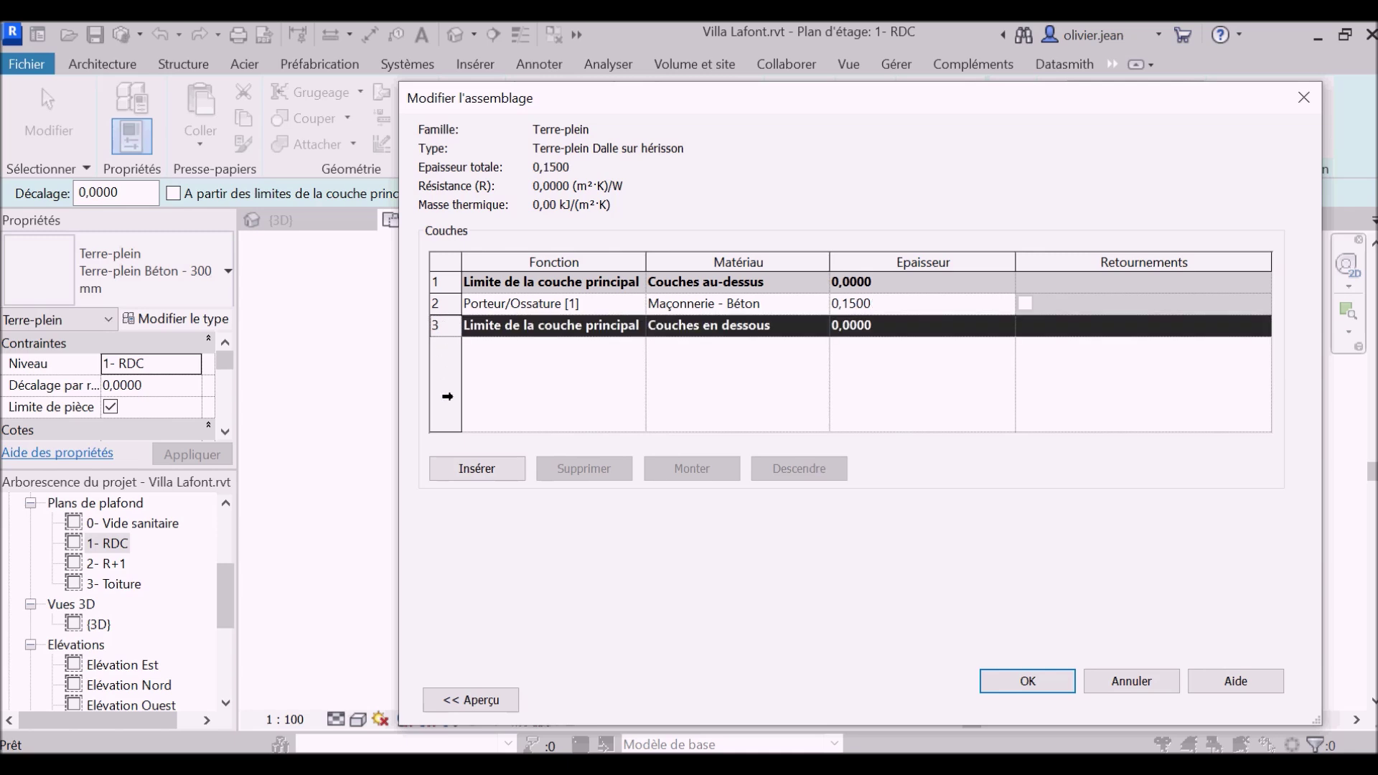
{"action": "left_click", "coordinate": [487, 473]}
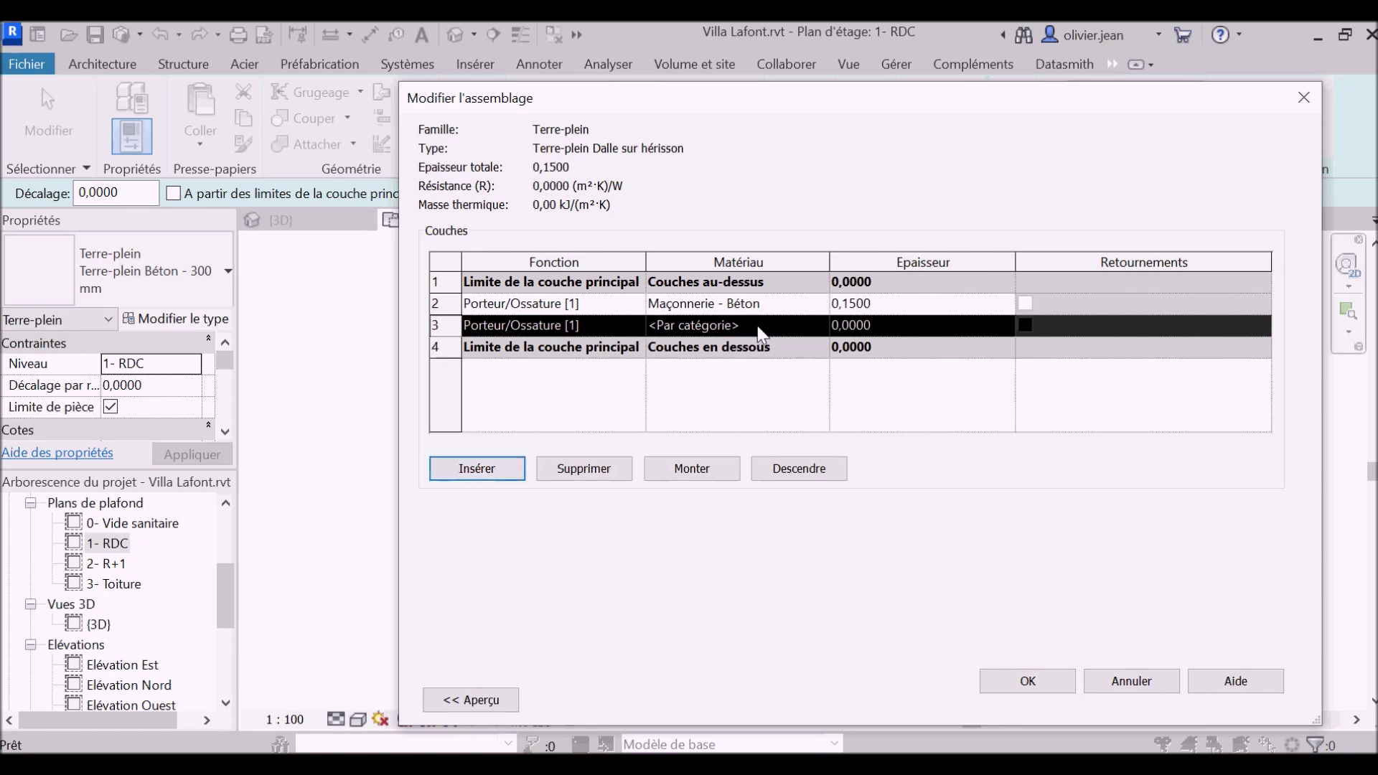
{"action": "left_click", "coordinate": [851, 326]}
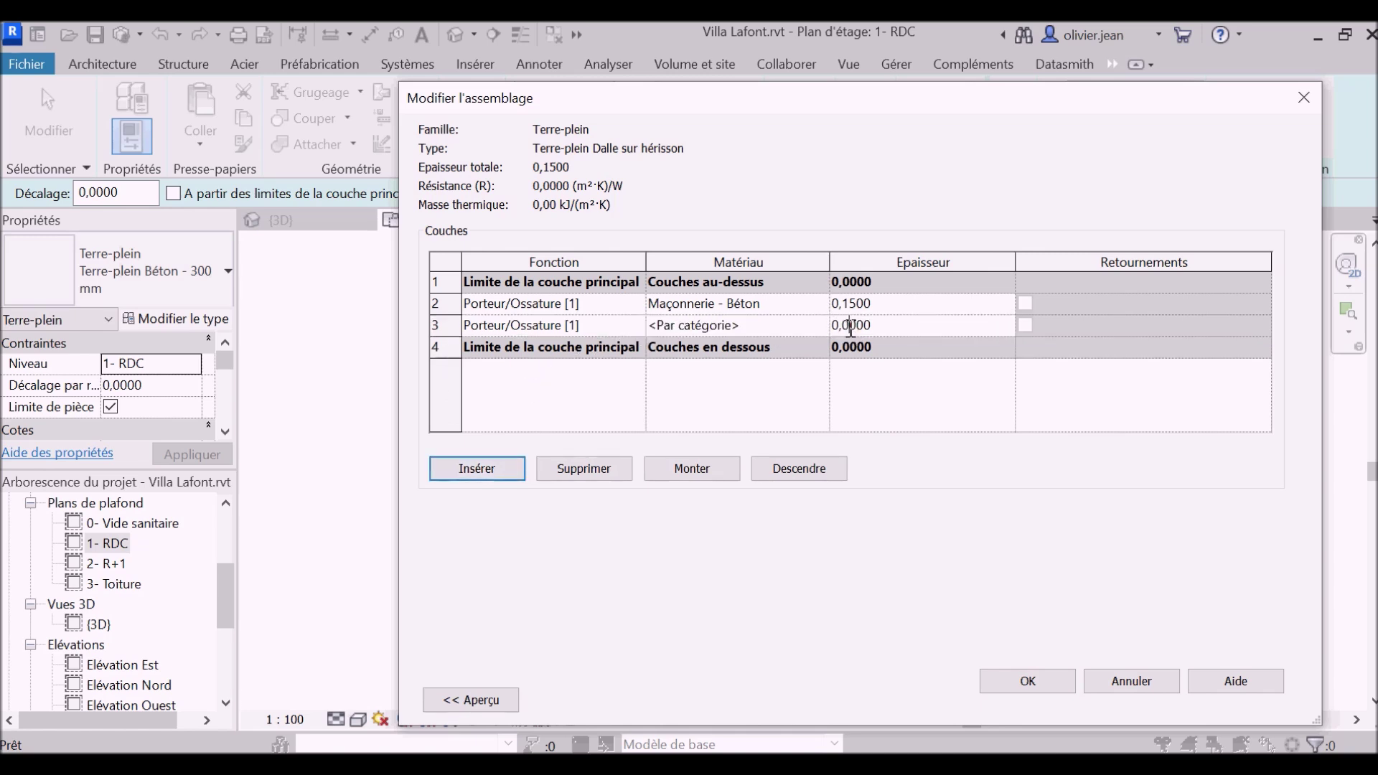
{"action": "type", "text": "0,05"}
{"action": "left_click", "coordinate": [822, 328]}
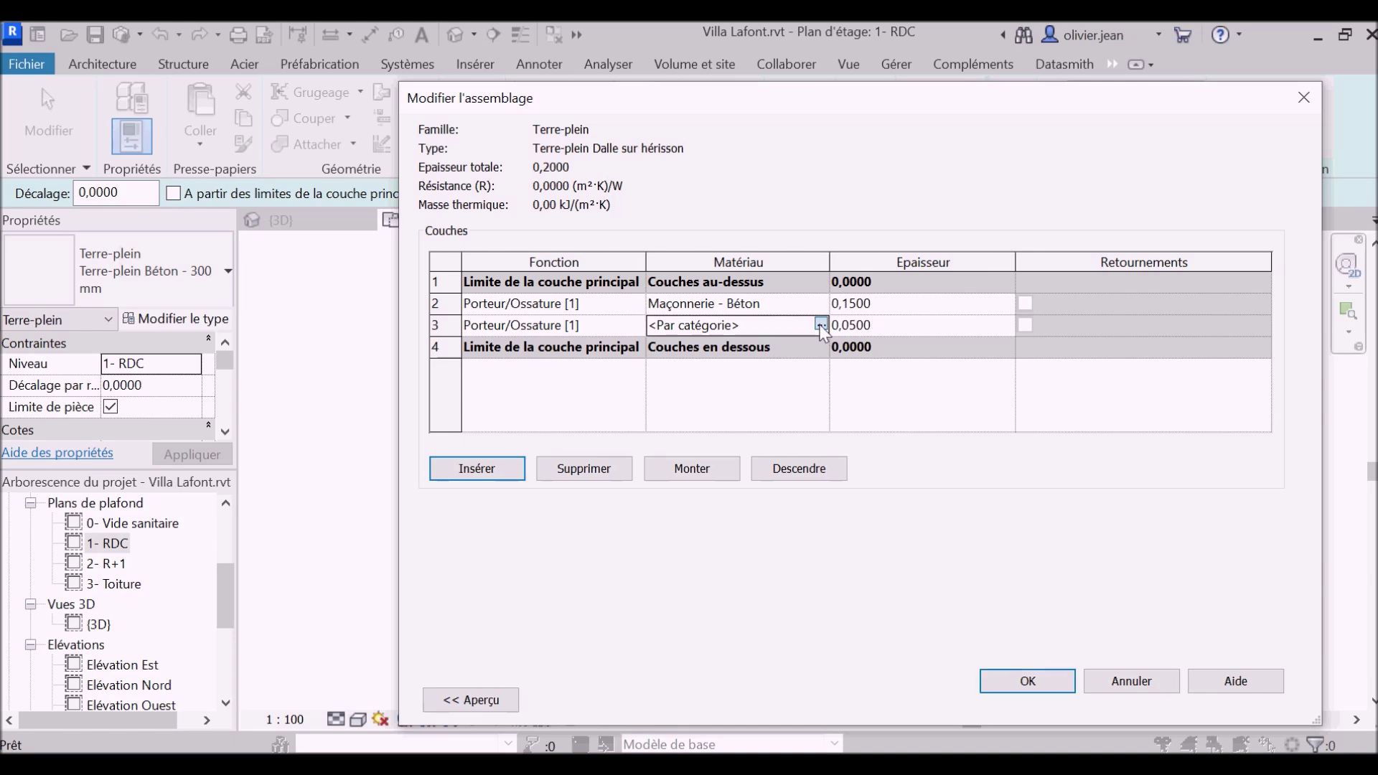
{"action": "left_click", "coordinate": [819, 325]}
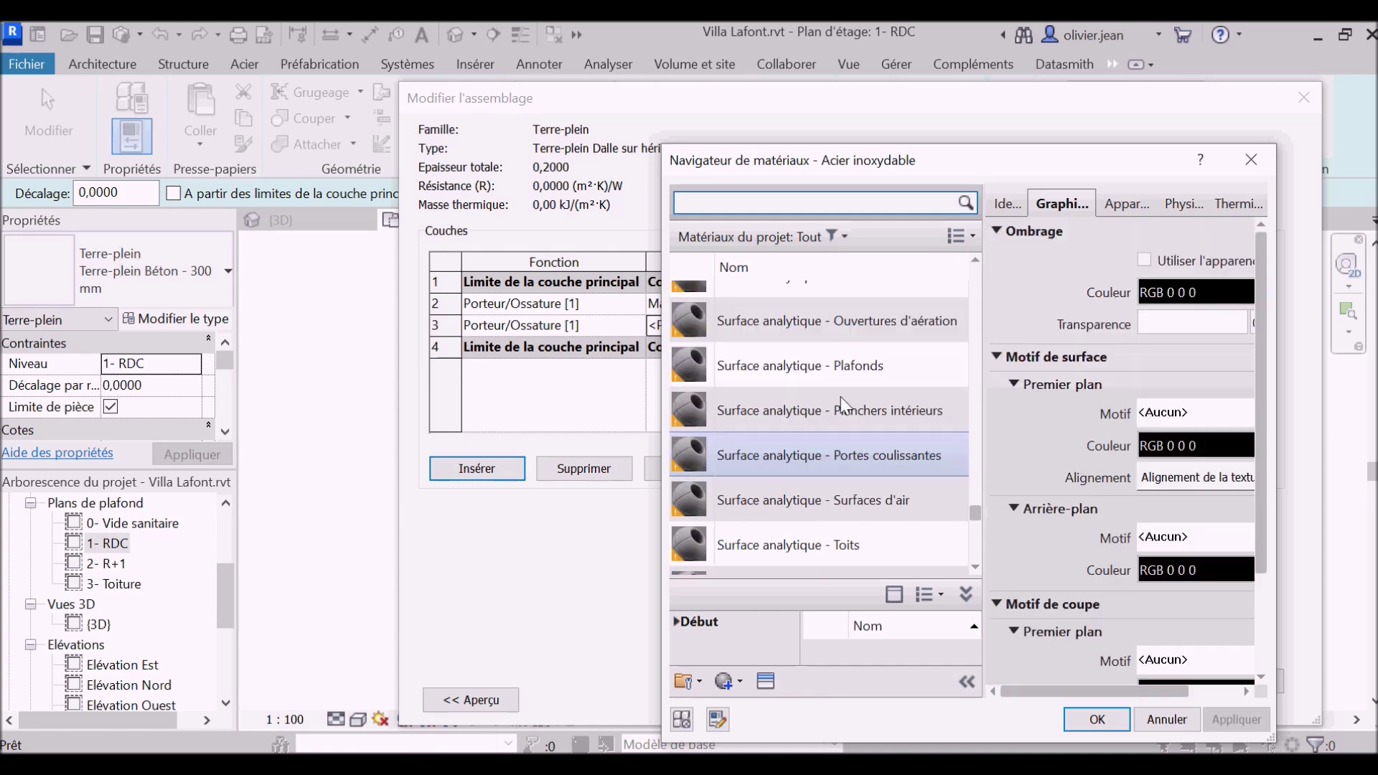
Step: Create a new material in the Material Browser and rename it Sable
{"action": "scroll", "coordinate": [824, 431], "scroll_direction": "down", "scroll_amount": 15}
{"action": "left_click", "coordinate": [730, 683]}
{"action": "left_click", "coordinate": [765, 738]}
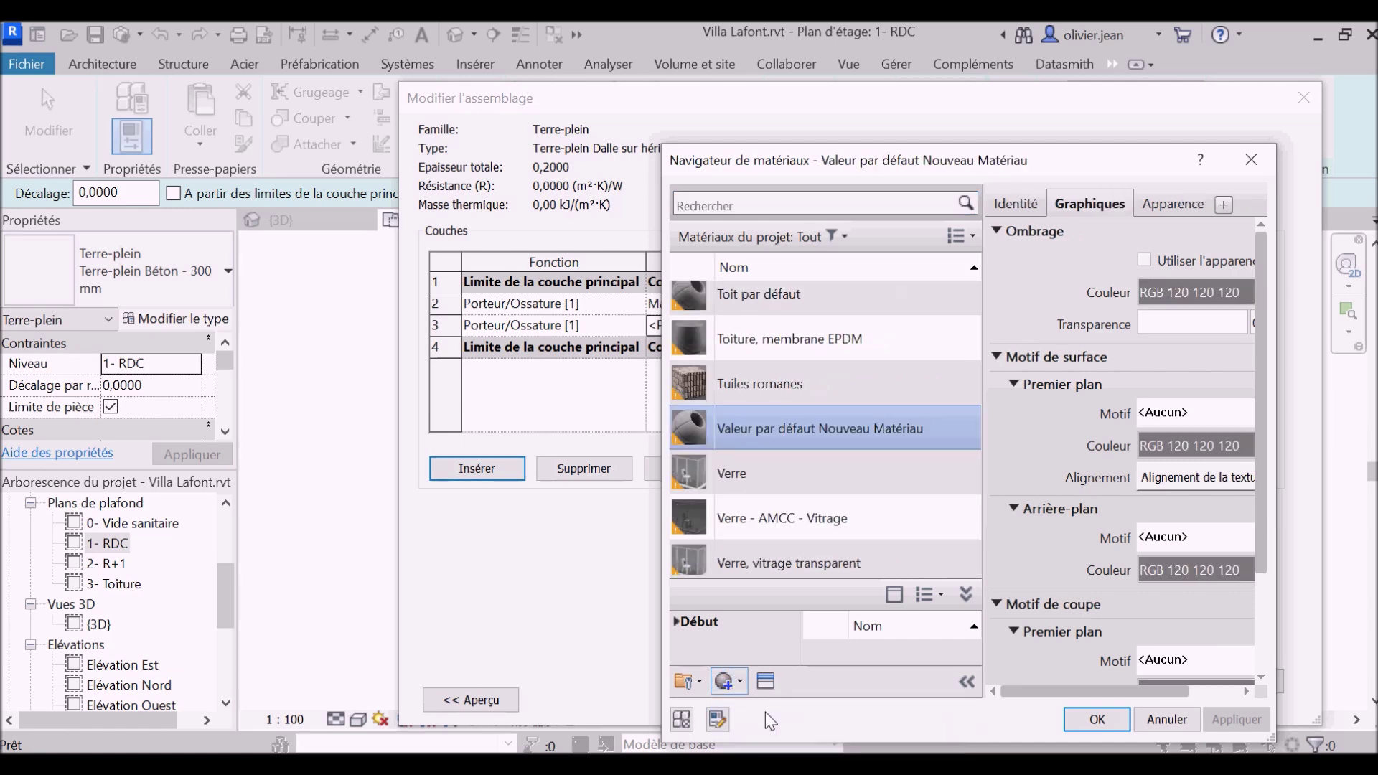
{"action": "right_click", "coordinate": [817, 419]}
{"action": "left_click", "coordinate": [865, 509]}
{"action": "type", "text": "Sable"}
{"action": "key", "text": "Return"}
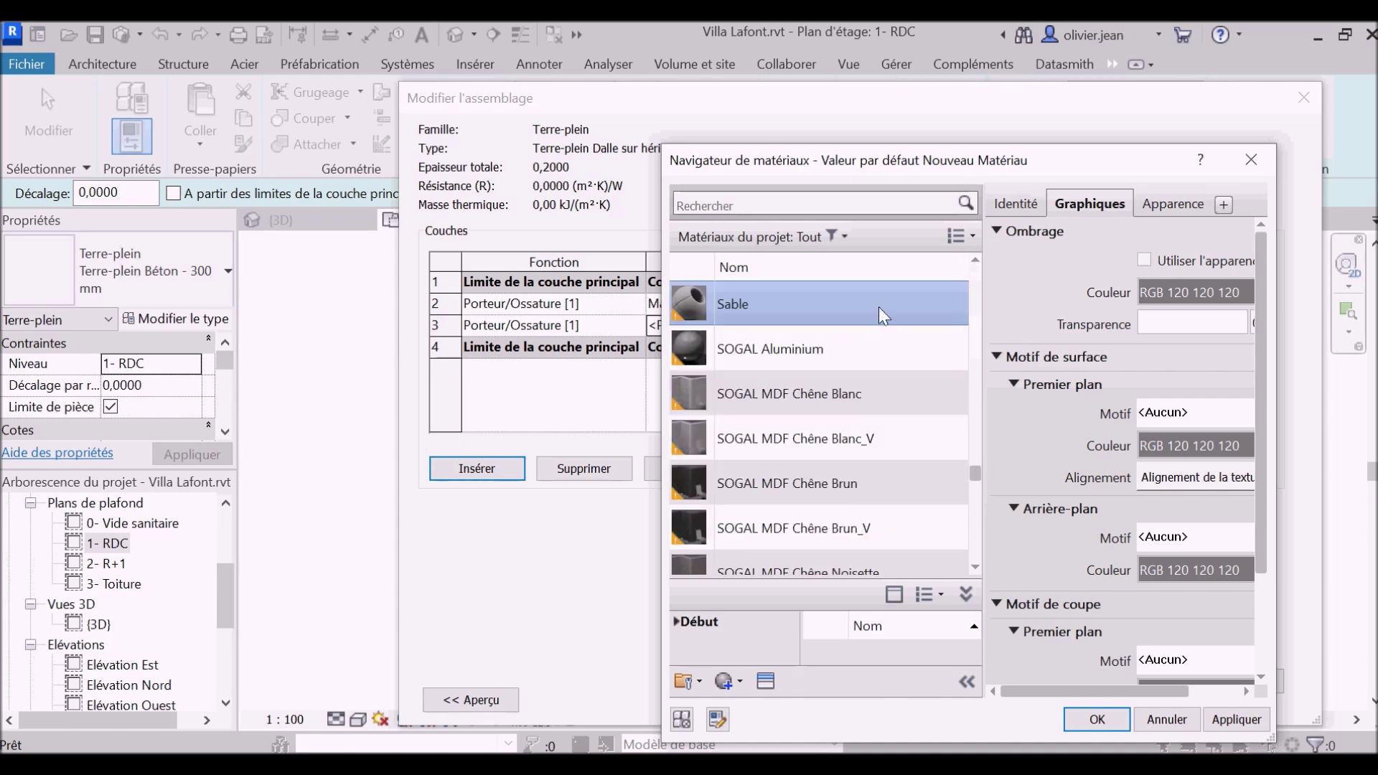
Step: Set the Sable material's identity class to Maçonnerie
{"action": "left_click", "coordinate": [1016, 204]}
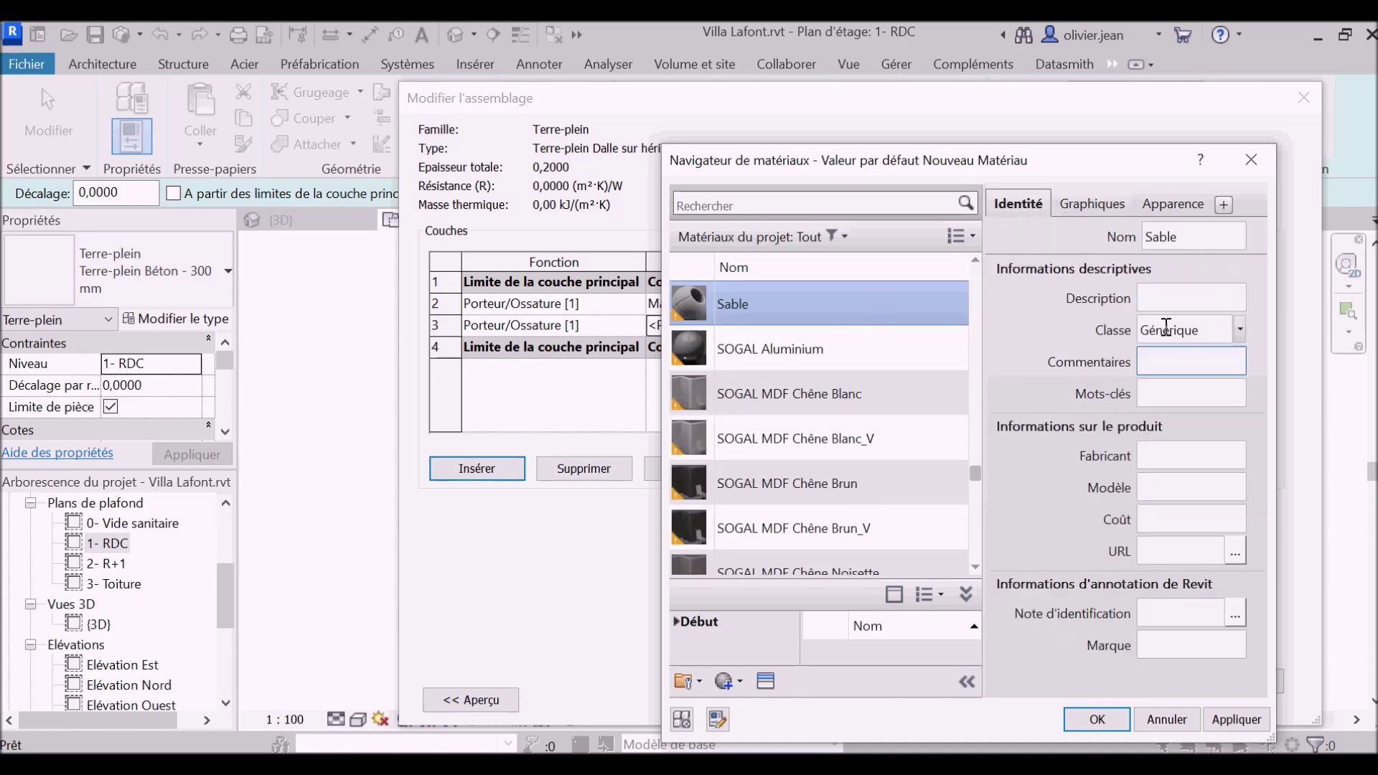
{"action": "left_click", "coordinate": [1237, 329]}
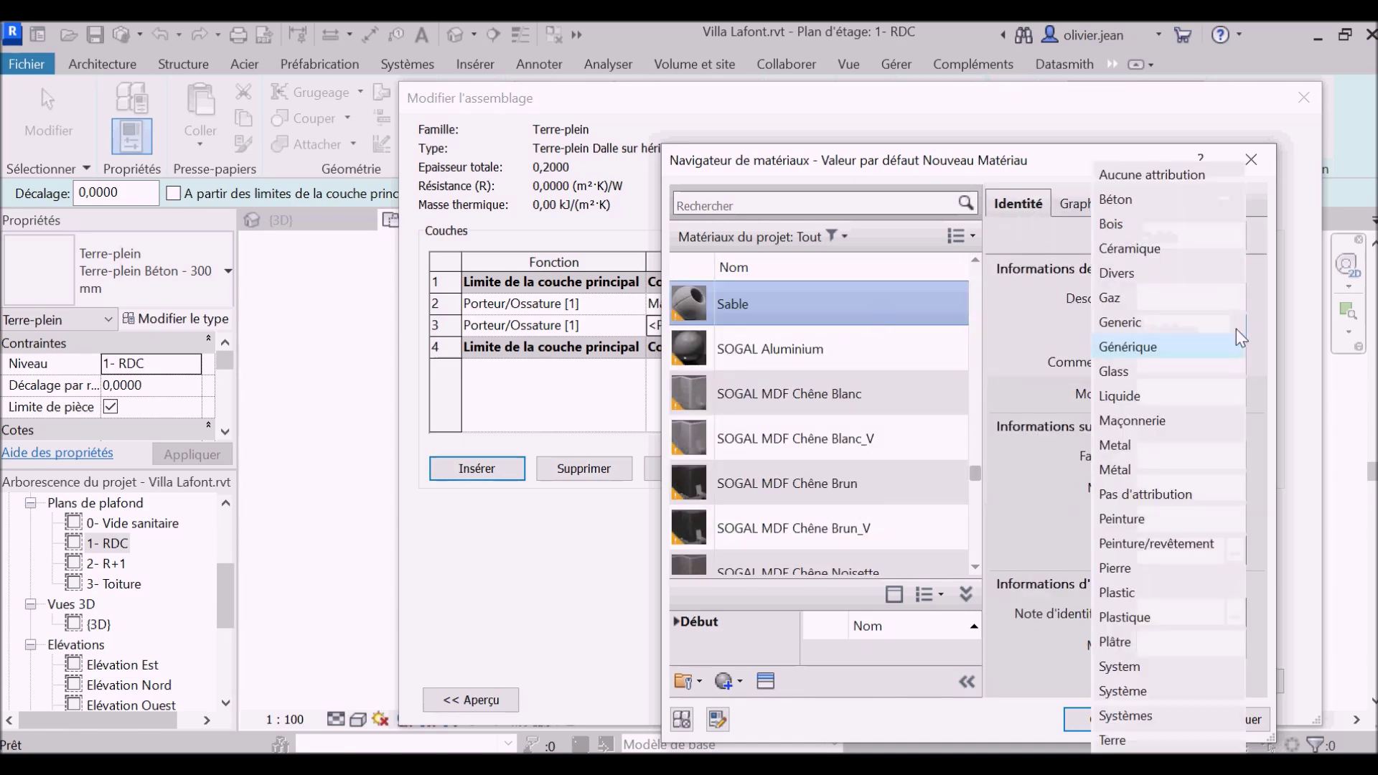
{"action": "left_click", "coordinate": [1209, 424]}
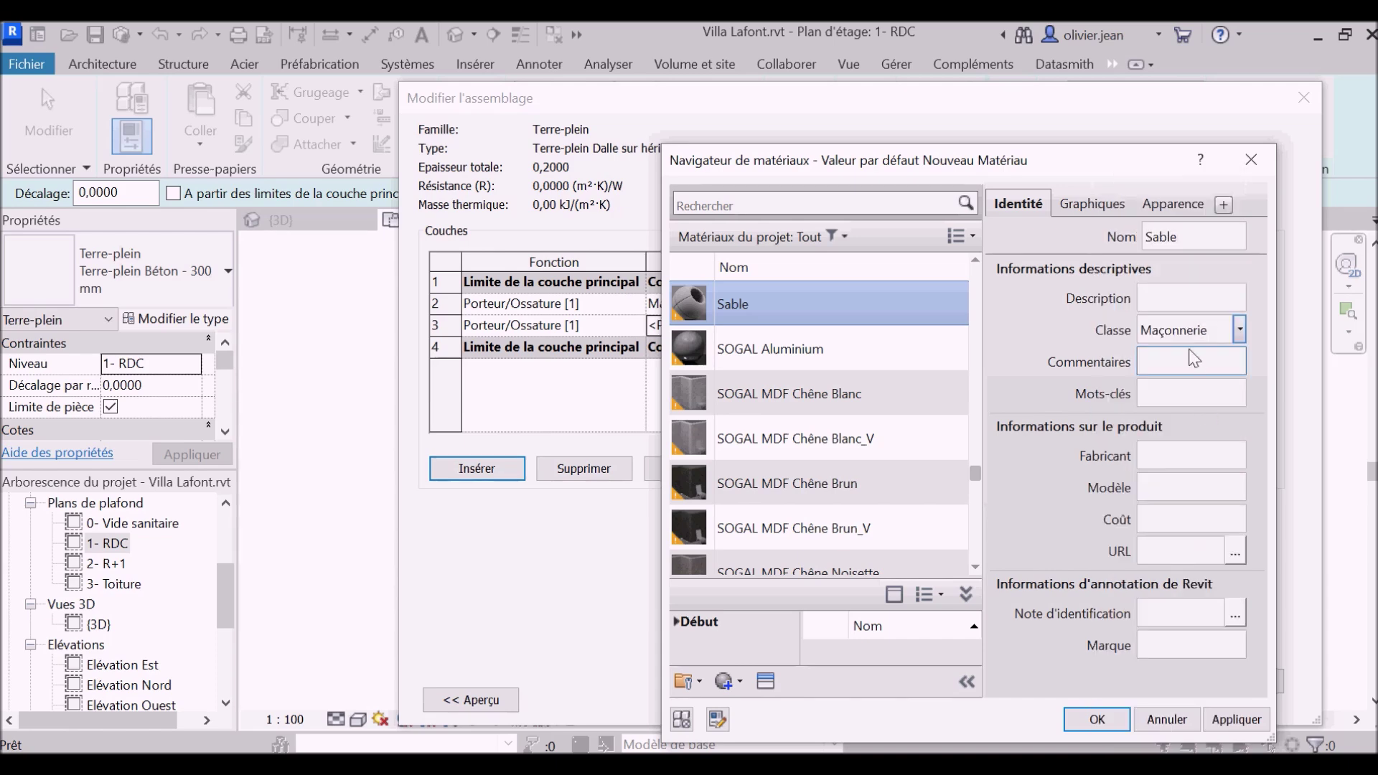
{"action": "left_click", "coordinate": [1173, 204]}
{"action": "left_click", "coordinate": [1222, 230]}
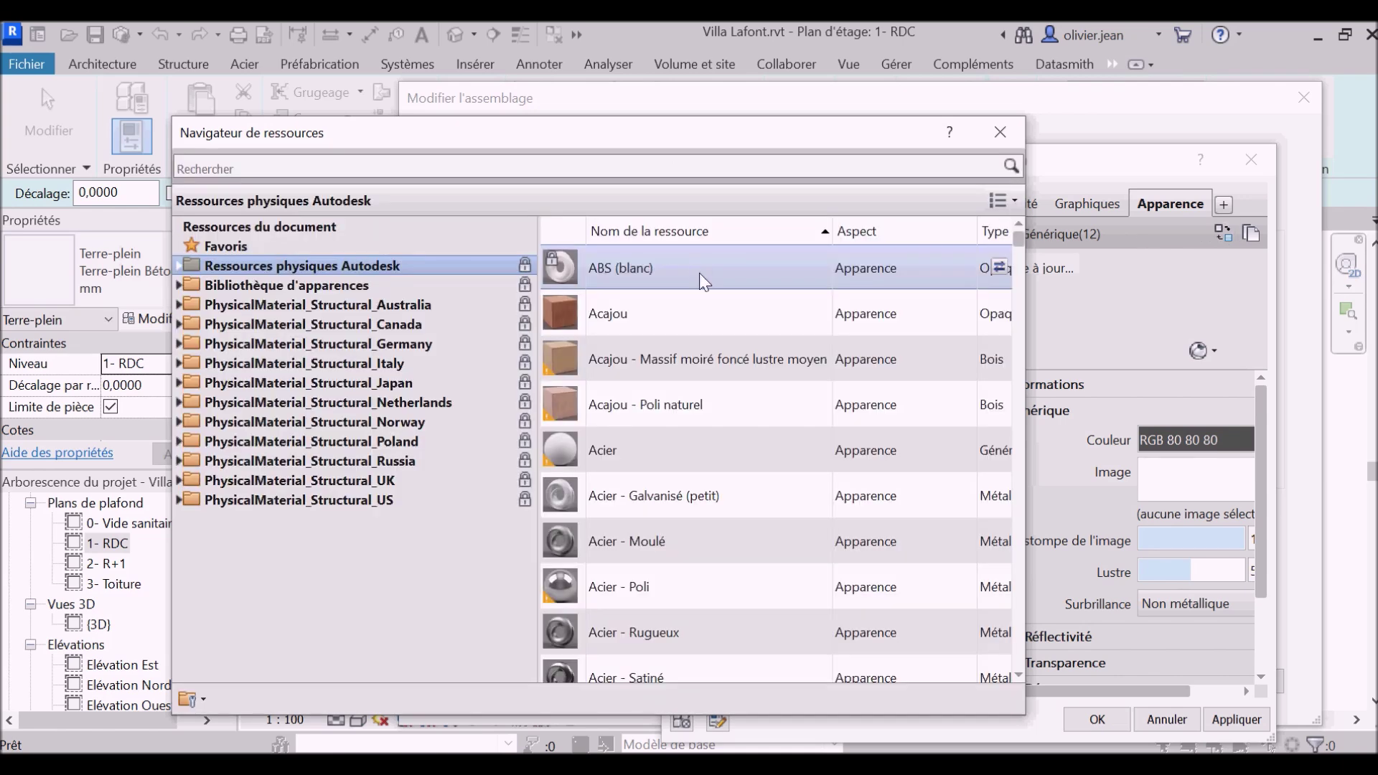
Step: Replace Sable's appearance asset with the Sable appearance from the library
{"action": "left_click", "coordinate": [561, 163]}
{"action": "type", "text": "sable"}
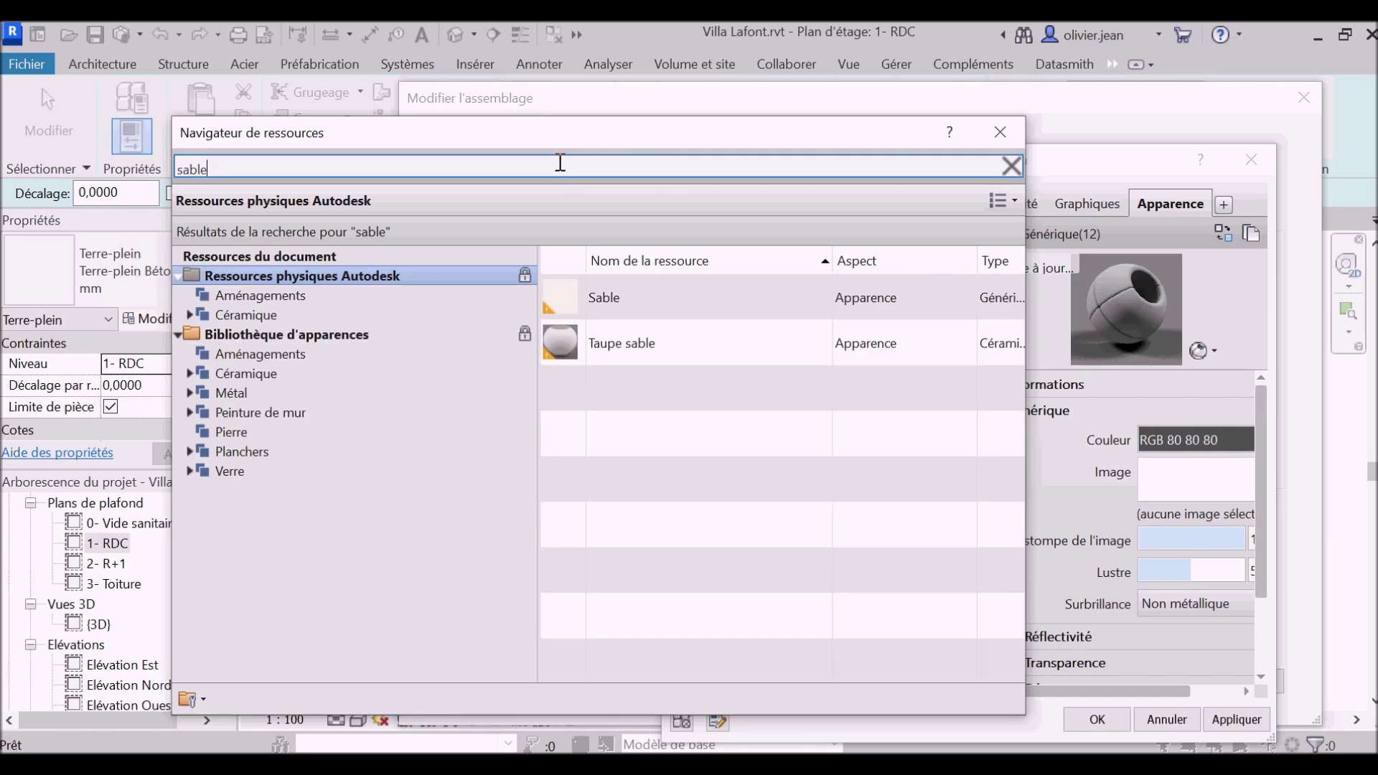
{"action": "double_click", "coordinate": [615, 296]}
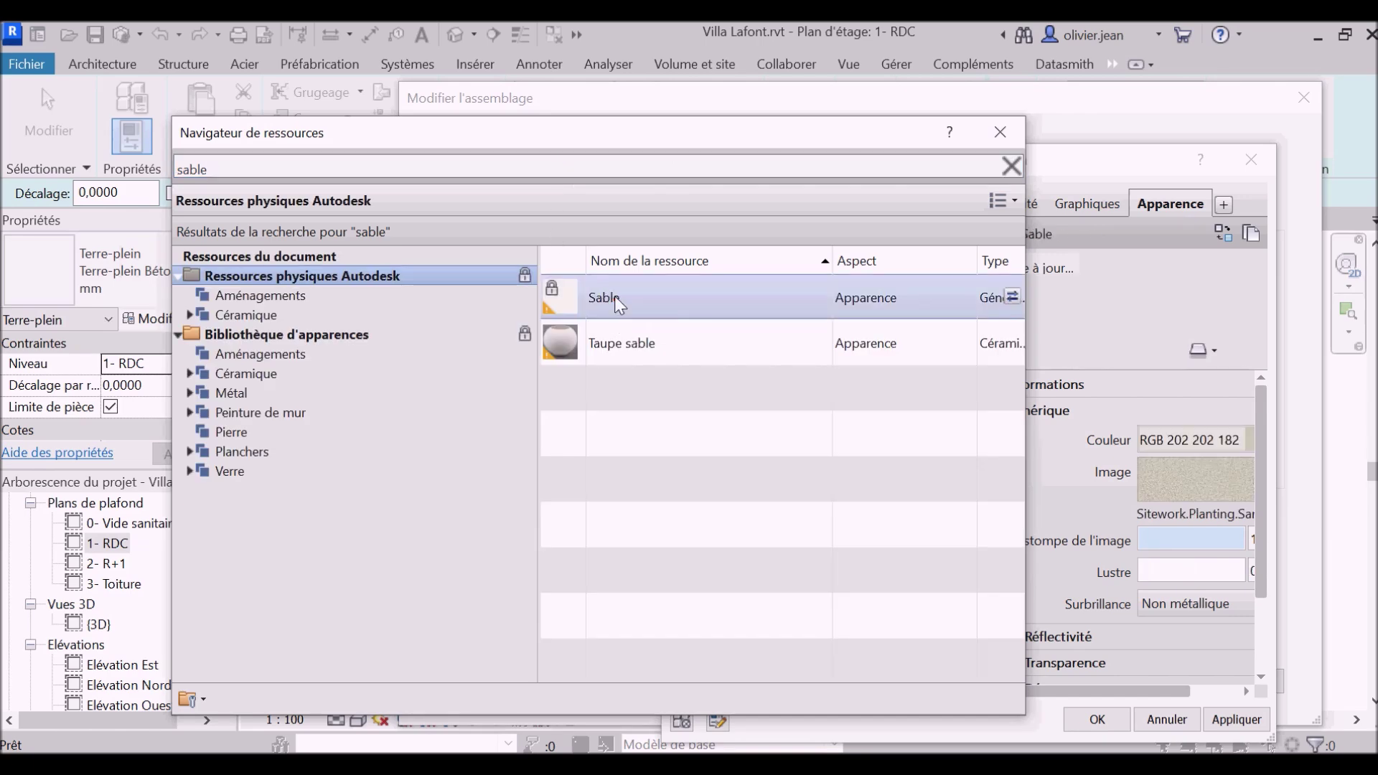
{"action": "left_click", "coordinate": [1004, 134]}
Step: Set the Sable material's cut pattern to the Sable fill pattern
{"action": "left_click", "coordinate": [1085, 205]}
{"action": "scroll", "coordinate": [1183, 628], "scroll_direction": "down", "scroll_amount": 3}
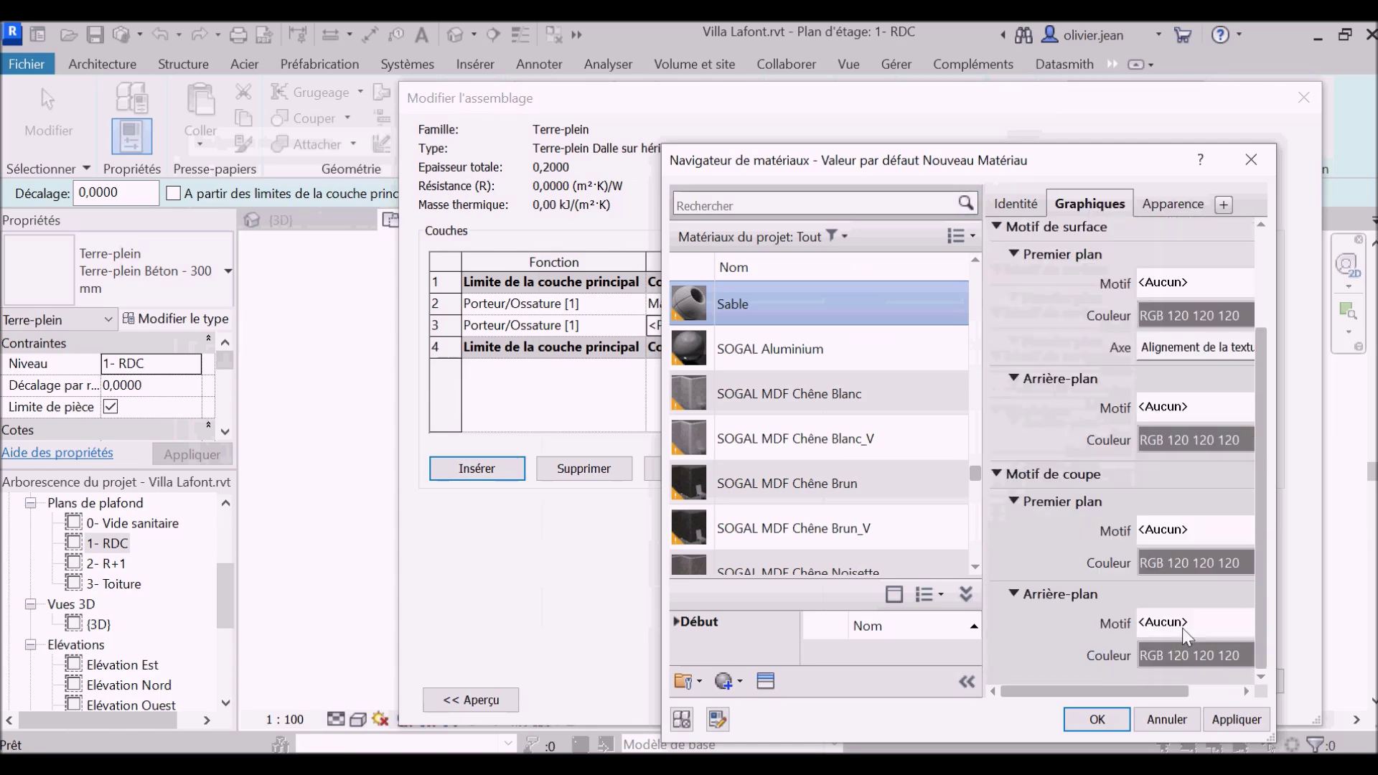
{"action": "left_click", "coordinate": [1178, 537]}
{"action": "scroll", "coordinate": [991, 528], "scroll_direction": "down", "scroll_amount": 2}
{"action": "scroll", "coordinate": [983, 529], "scroll_direction": "down", "scroll_amount": 3}
{"action": "scroll", "coordinate": [976, 520], "scroll_direction": "down", "scroll_amount": 3}
{"action": "scroll", "coordinate": [976, 519], "scroll_direction": "down", "scroll_amount": 2}
{"action": "scroll", "coordinate": [976, 519], "scroll_direction": "down", "scroll_amount": 2}
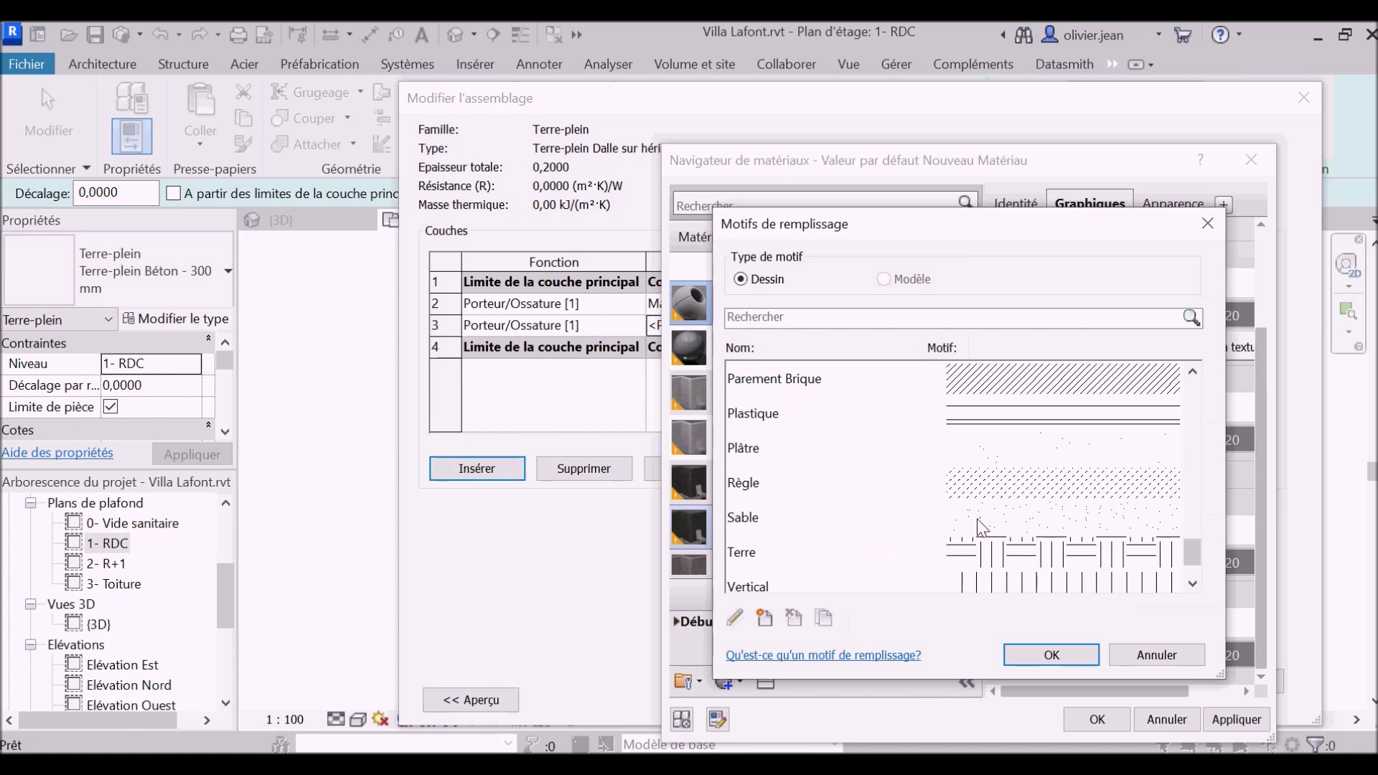
{"action": "left_click", "coordinate": [976, 519]}
{"action": "left_click", "coordinate": [1062, 656]}
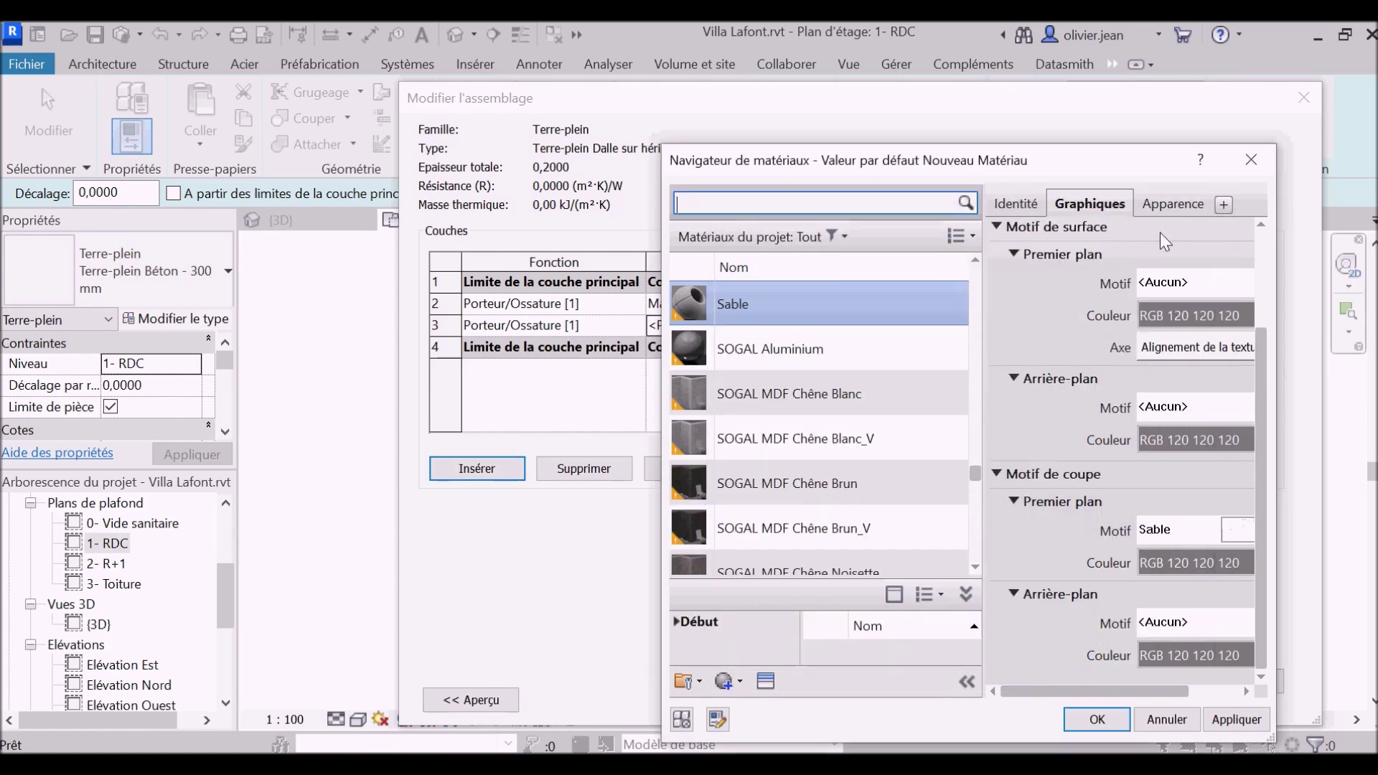
Step: Make Sable's shading use the render appearance, apply, and assign it to the 0,05 layer
{"action": "left_click", "coordinate": [1170, 204]}
{"action": "left_click", "coordinate": [1103, 214]}
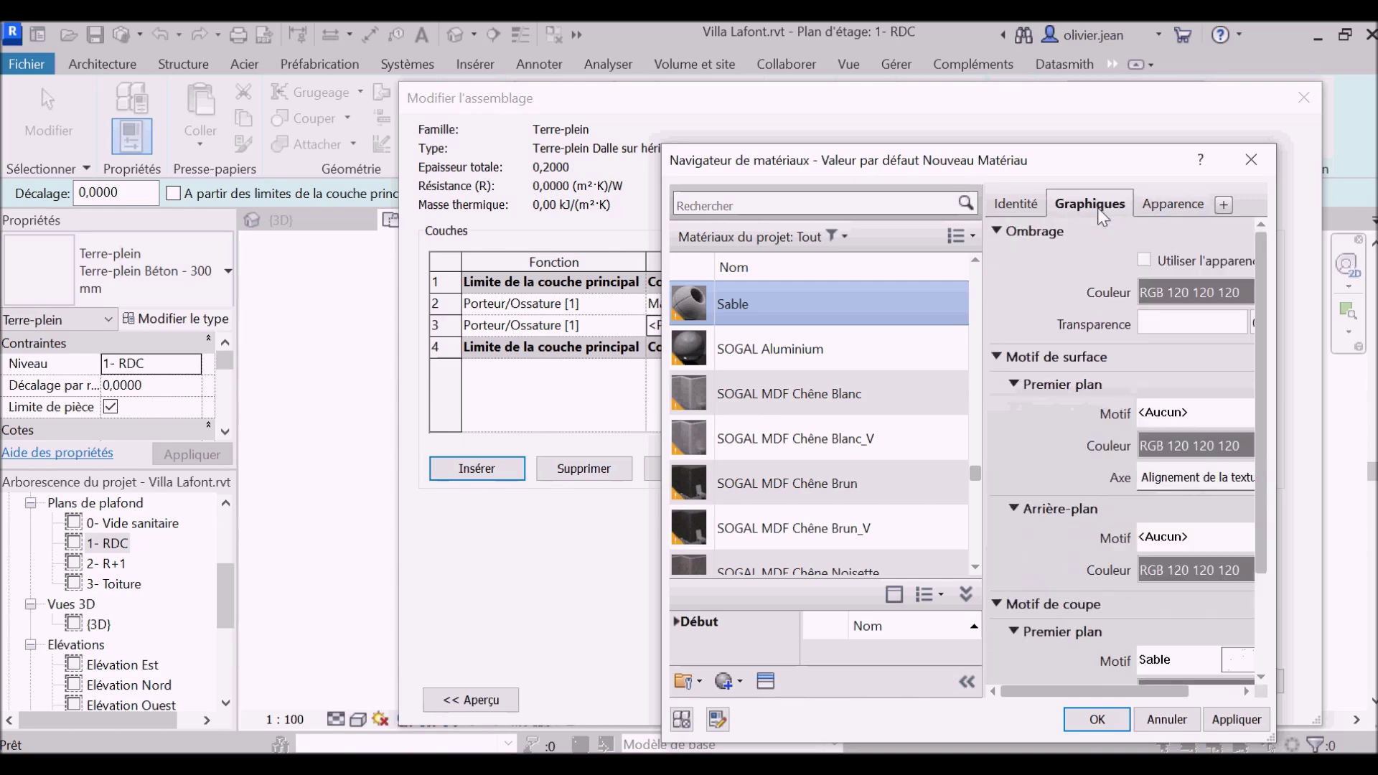
{"action": "left_click", "coordinate": [1145, 261]}
{"action": "left_click", "coordinate": [1237, 720]}
{"action": "left_click", "coordinate": [1096, 720]}
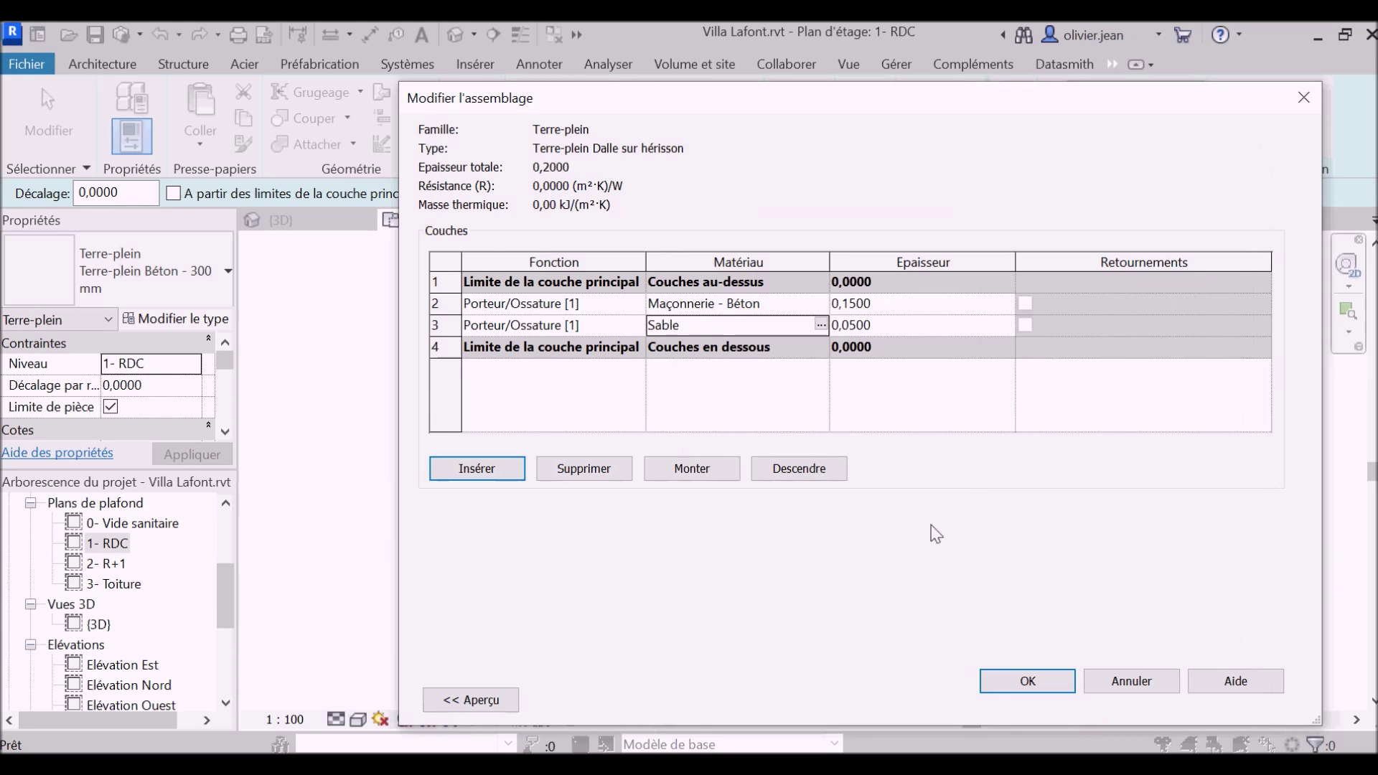
Step: Insert a 0,35-thick layer below the Sable layer, bringing the total to 0,55
{"action": "left_click", "coordinate": [439, 325]}
{"action": "left_click", "coordinate": [477, 467]}
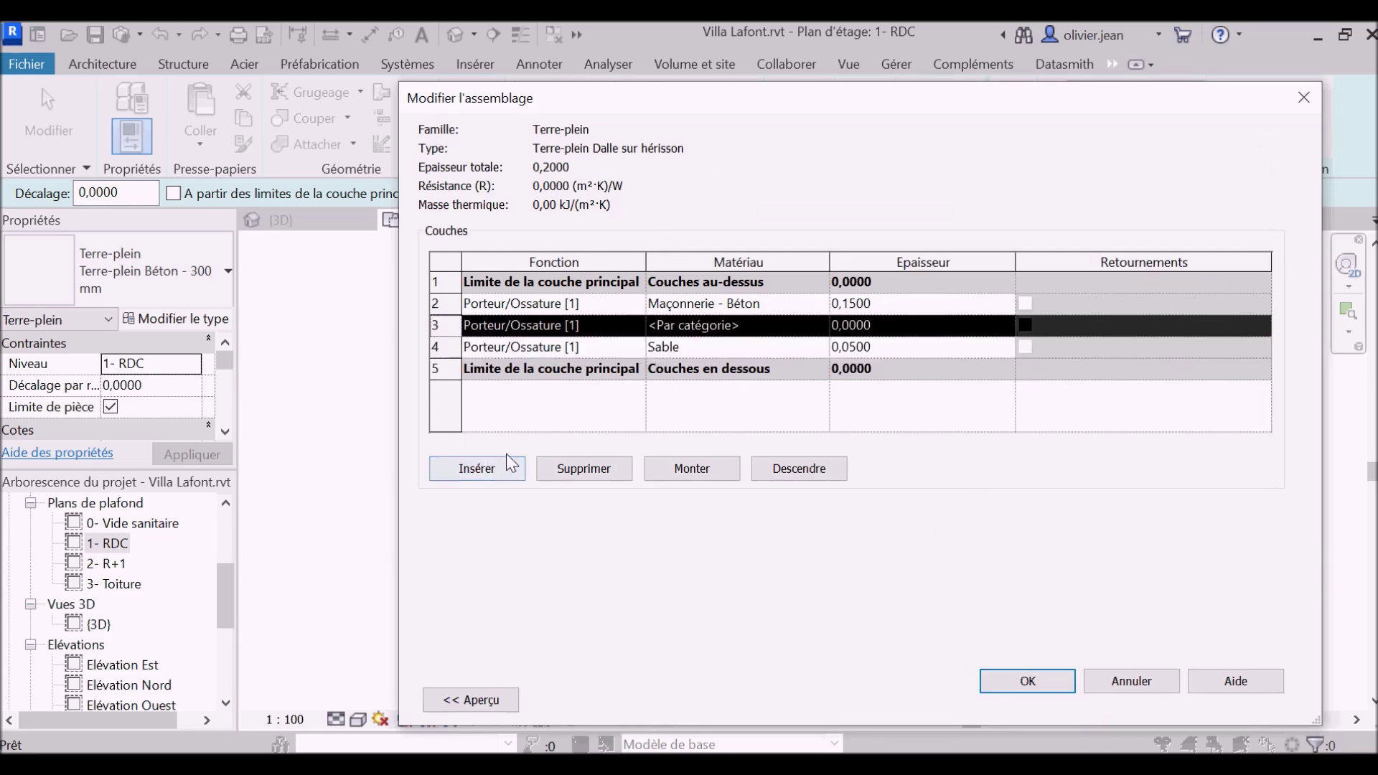
{"action": "left_click", "coordinate": [805, 474]}
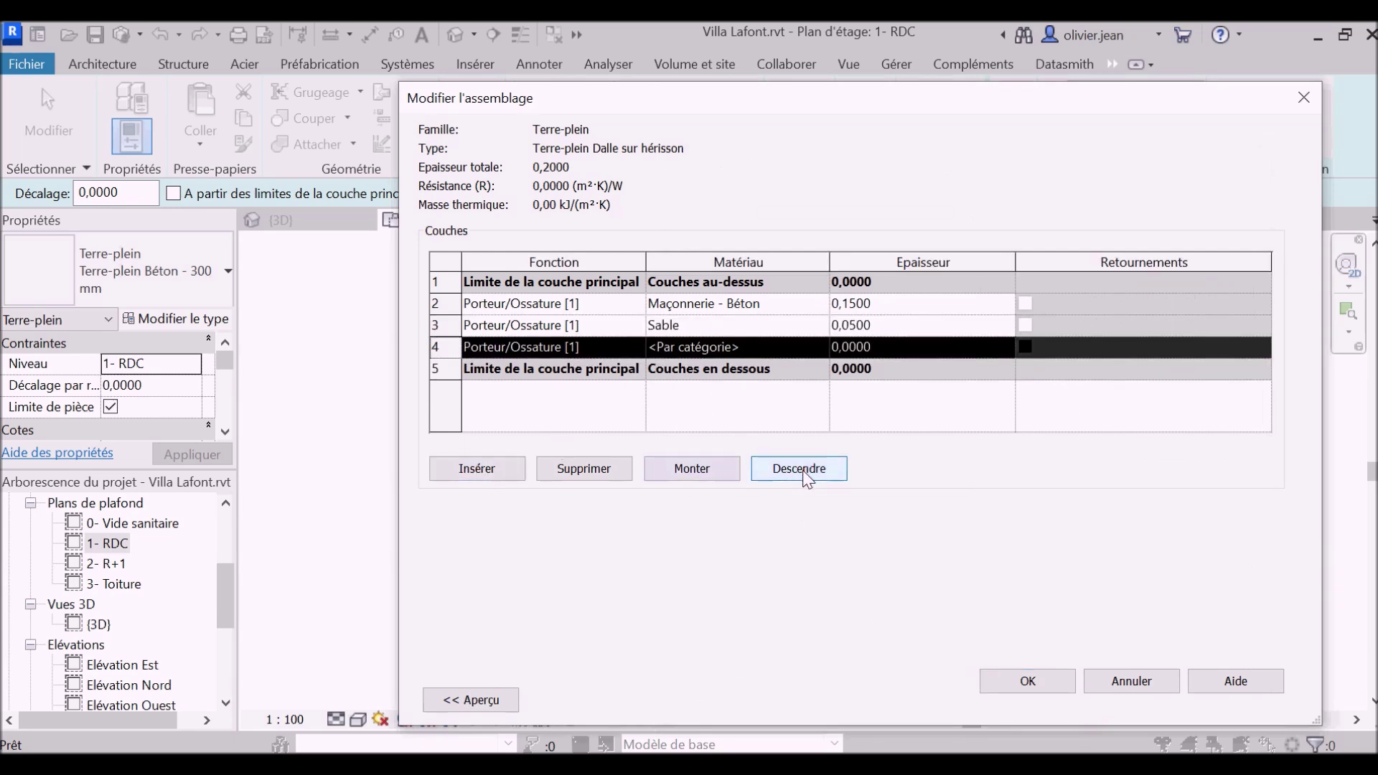
{"action": "left_click", "coordinate": [845, 348]}
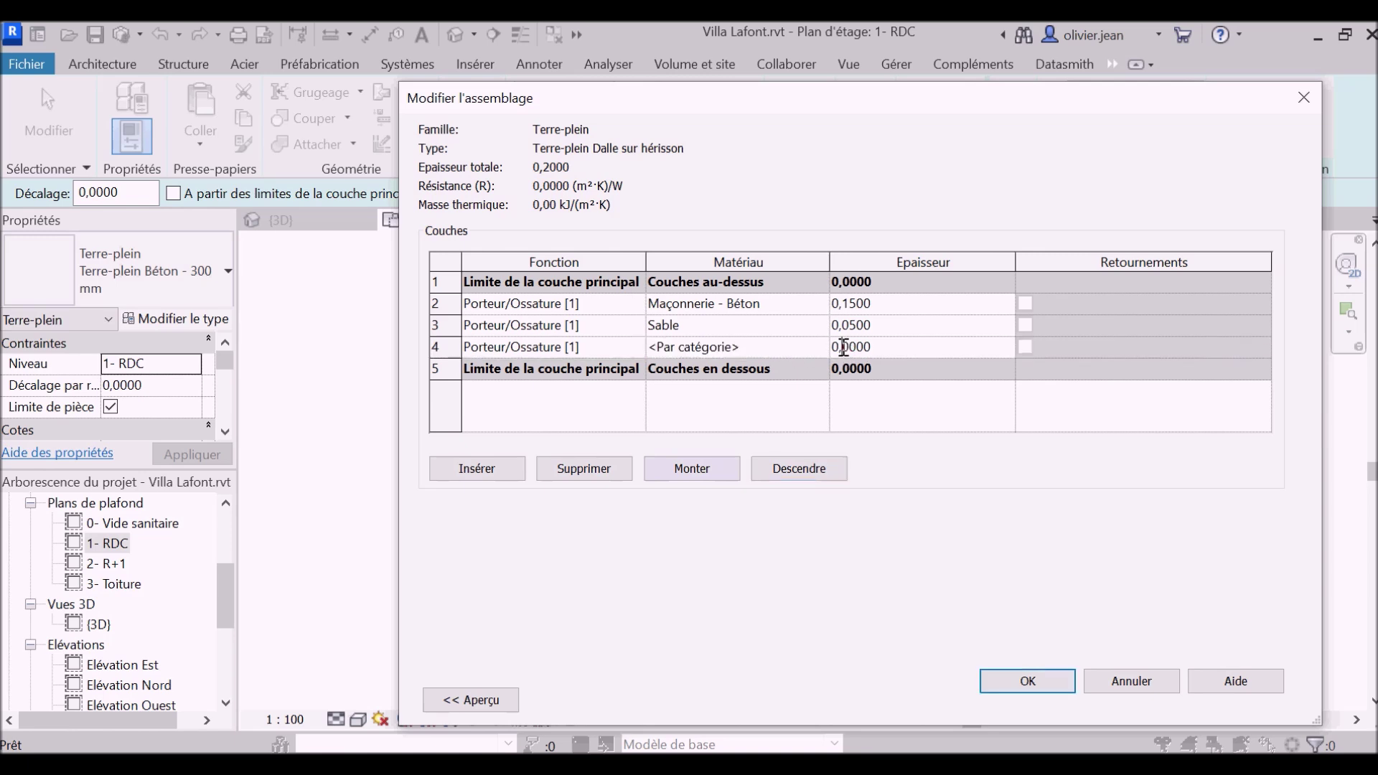
{"action": "left_click_drag", "start_coordinate": [843, 347], "coordinate": [858, 347]}
{"action": "type", "text": "35"}
{"action": "left_click", "coordinate": [826, 348]}
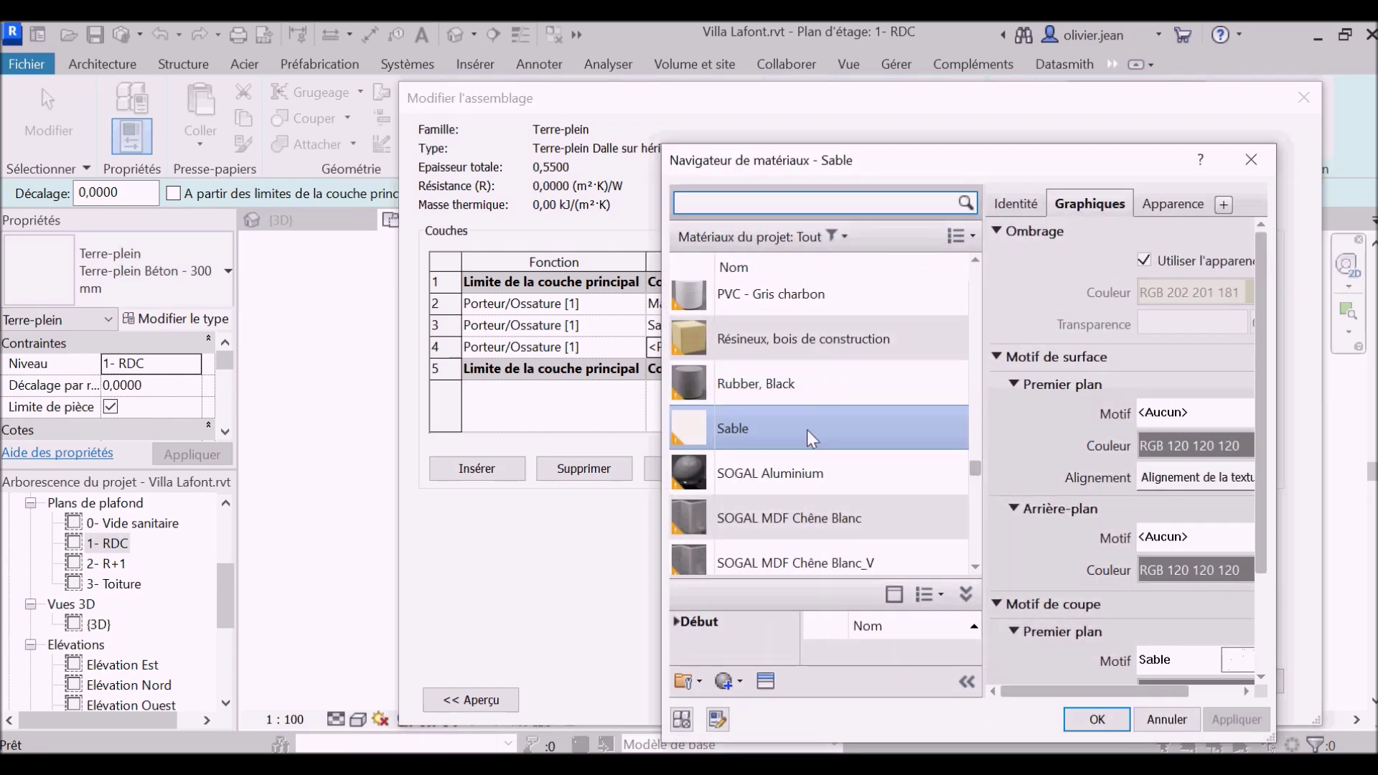
Step: Duplicate the Sable material and name the copy Gravier
{"action": "right_click", "coordinate": [808, 431]}
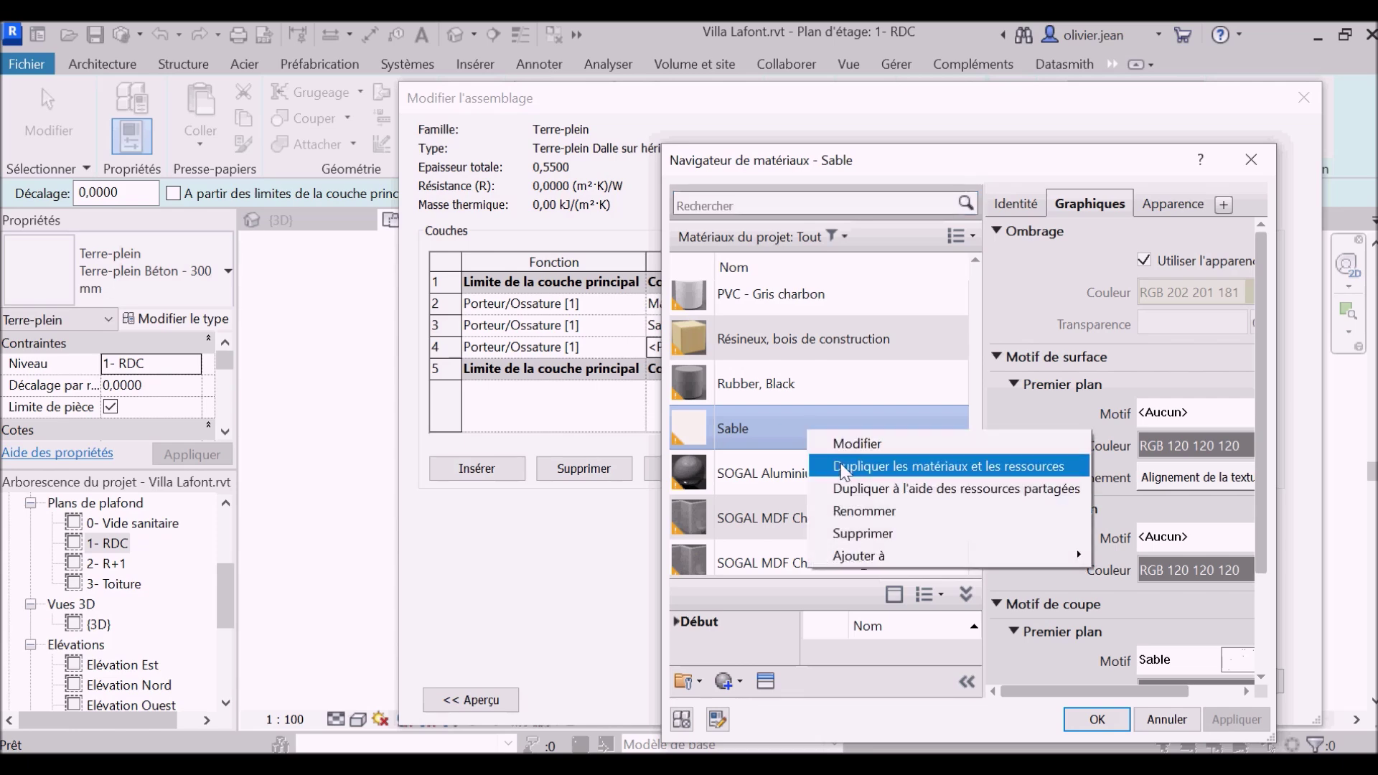
{"action": "left_click", "coordinate": [844, 468]}
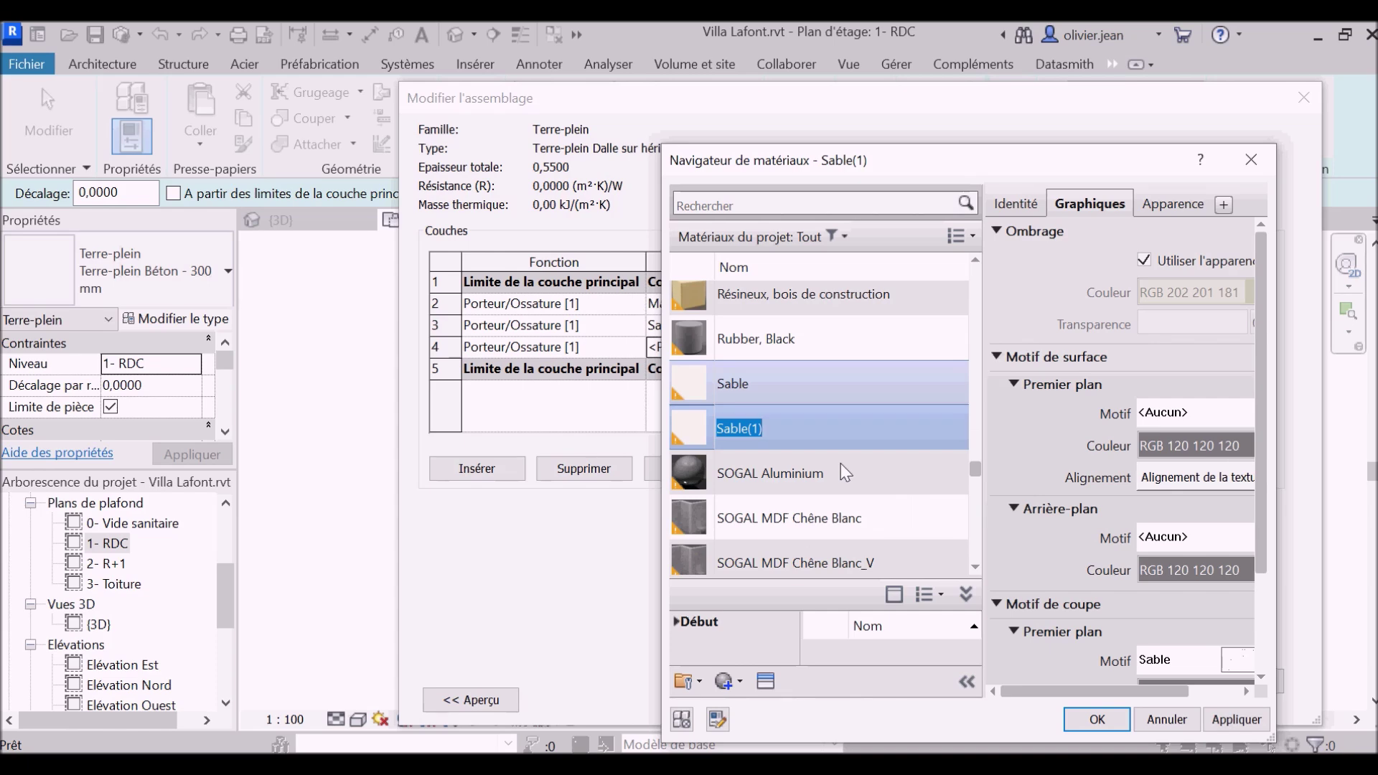
{"action": "type", "text": "Gravier"}
{"action": "key", "text": "Return"}
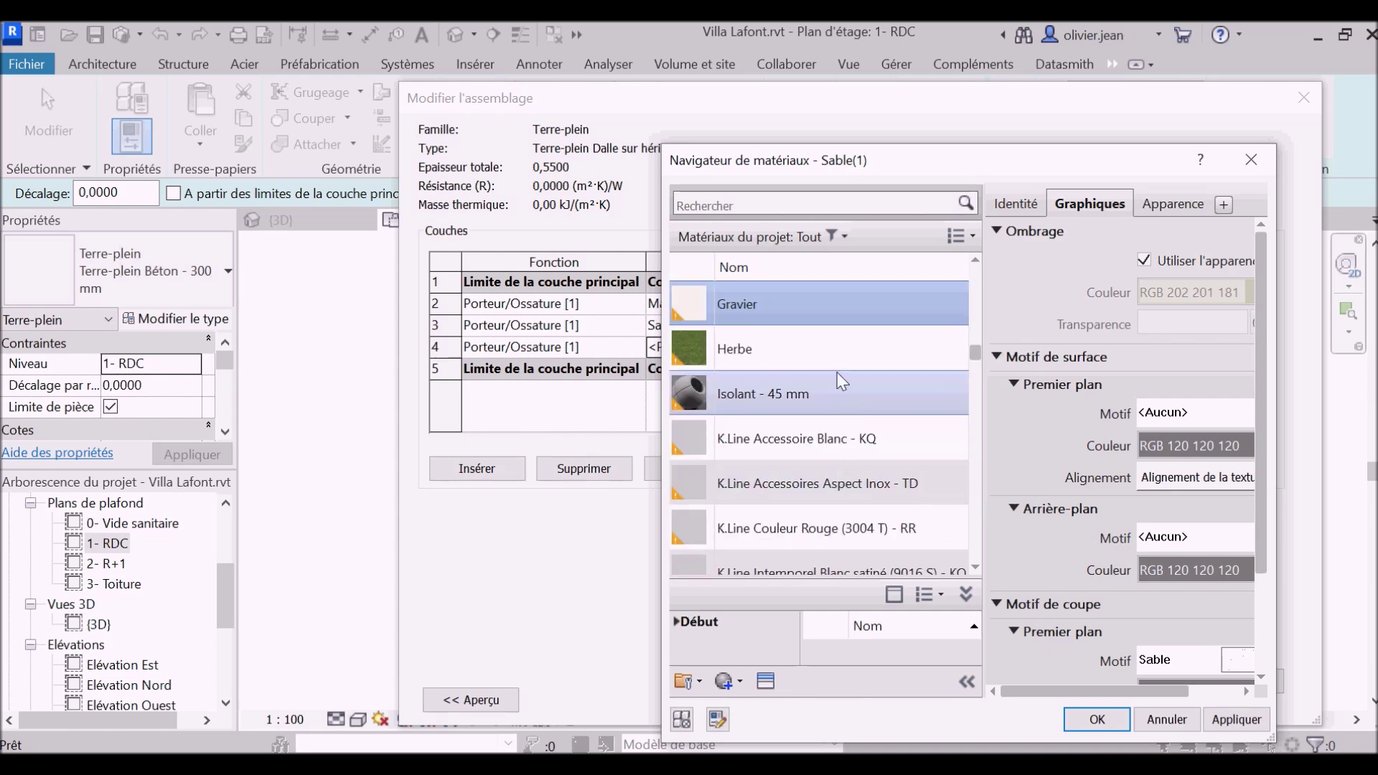
Step: Give Gravier the Gravier - Compact appearance asset
{"action": "left_click", "coordinate": [1176, 207]}
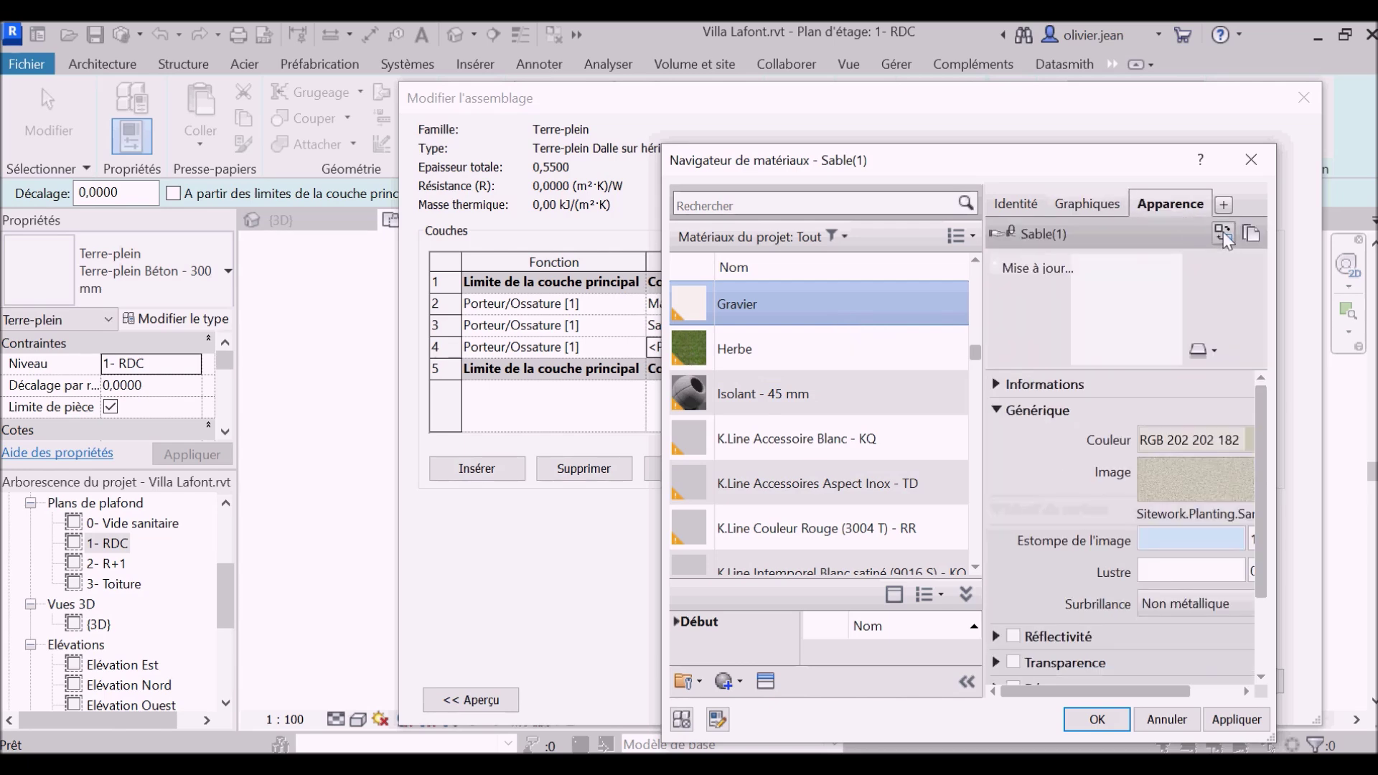
{"action": "left_click", "coordinate": [1224, 232]}
{"action": "type", "text": "gr"}
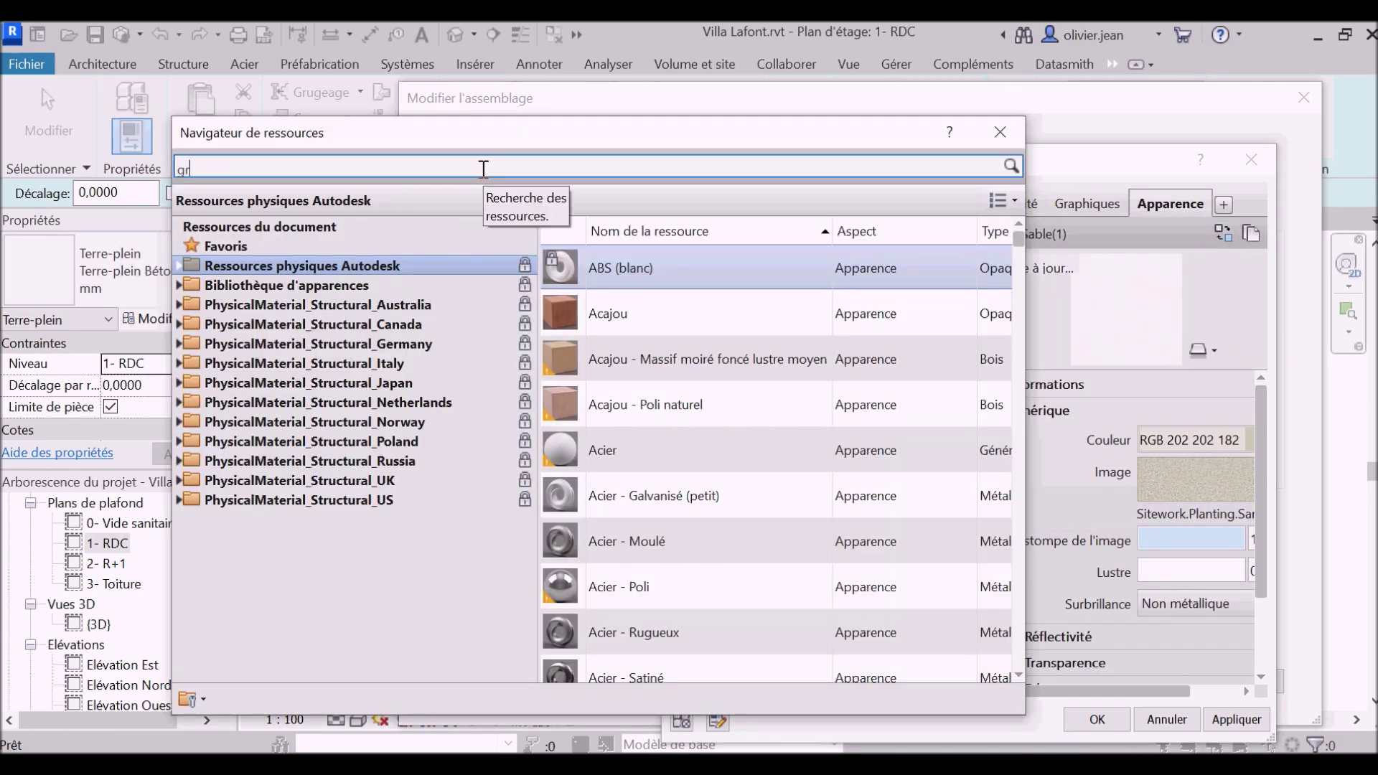
{"action": "type", "text": "avier"}
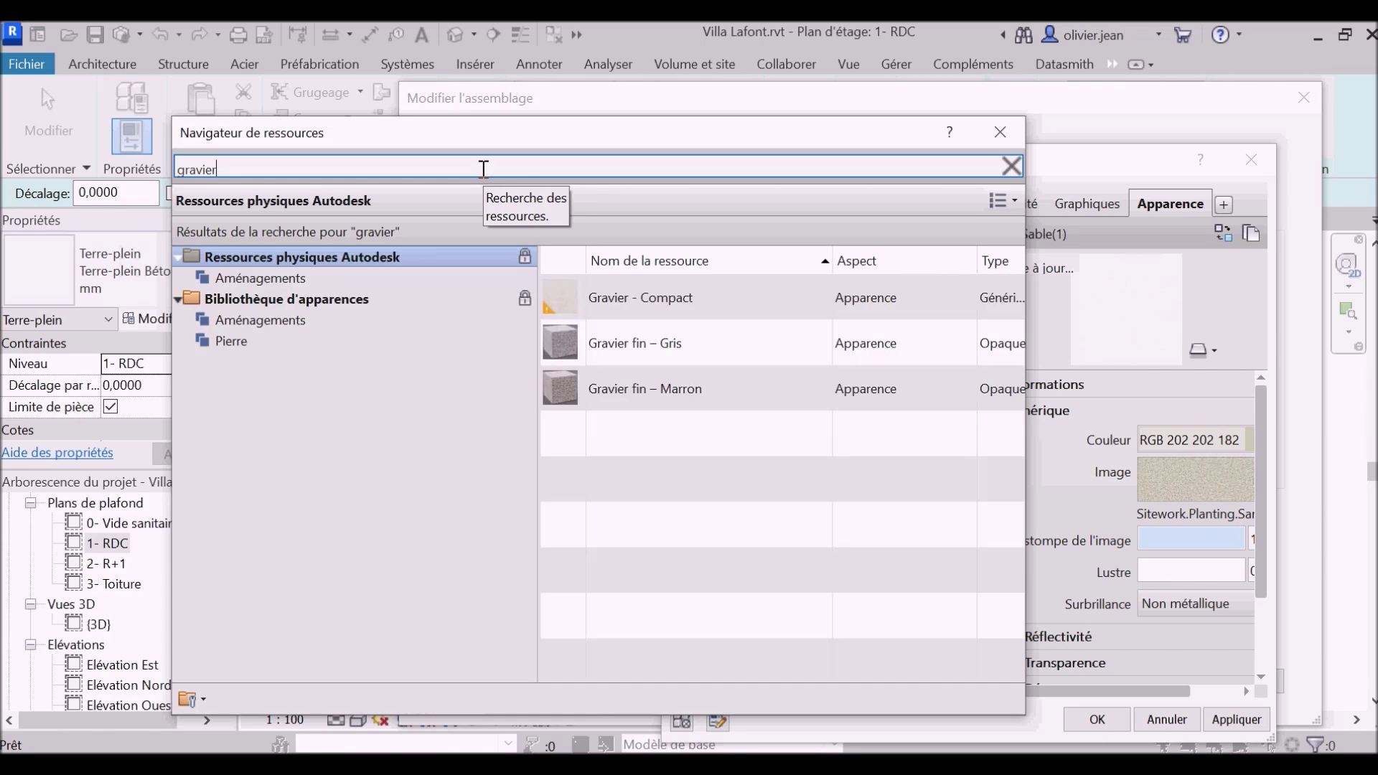
{"action": "double_click", "coordinate": [657, 300]}
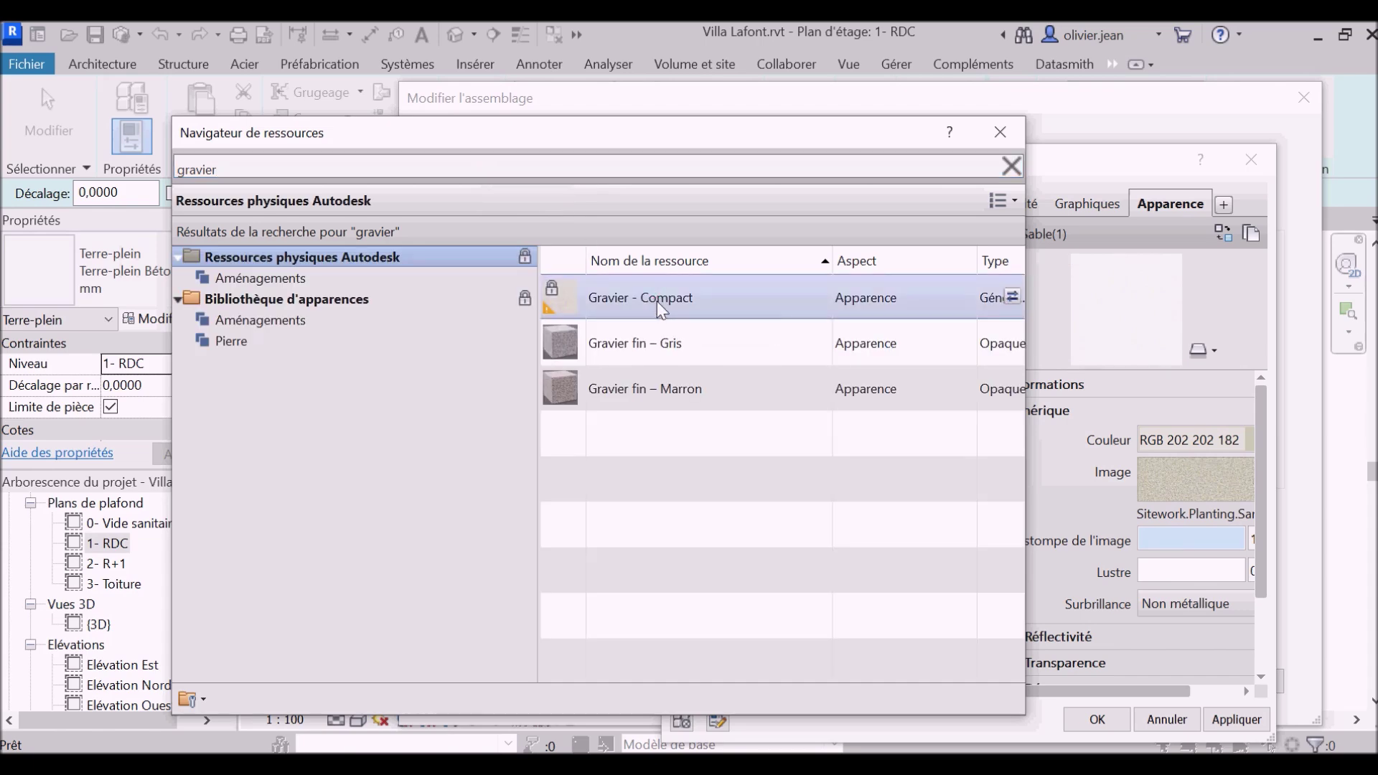
{"action": "left_click", "coordinate": [1002, 133]}
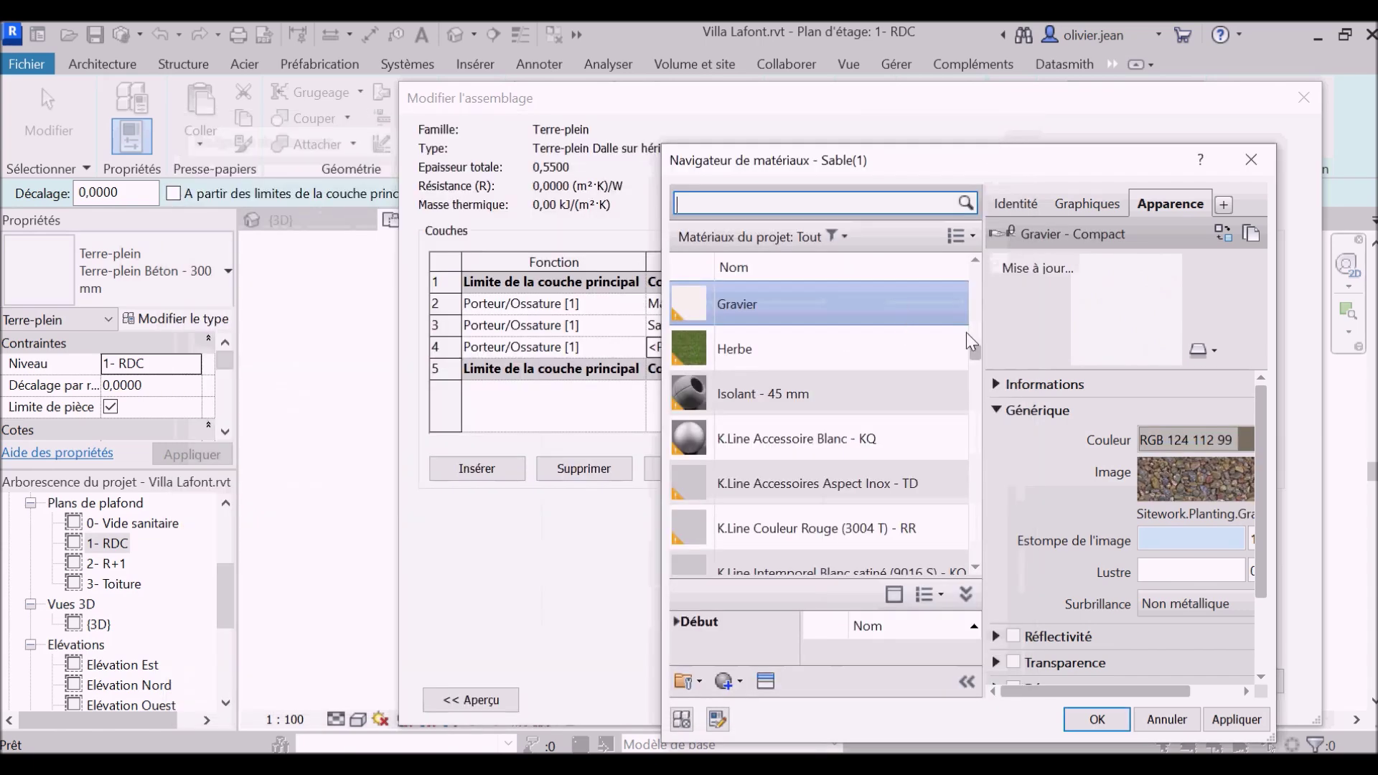
Step: Set the Gravier material's cut pattern to Gravier
{"action": "left_click", "coordinate": [1091, 205]}
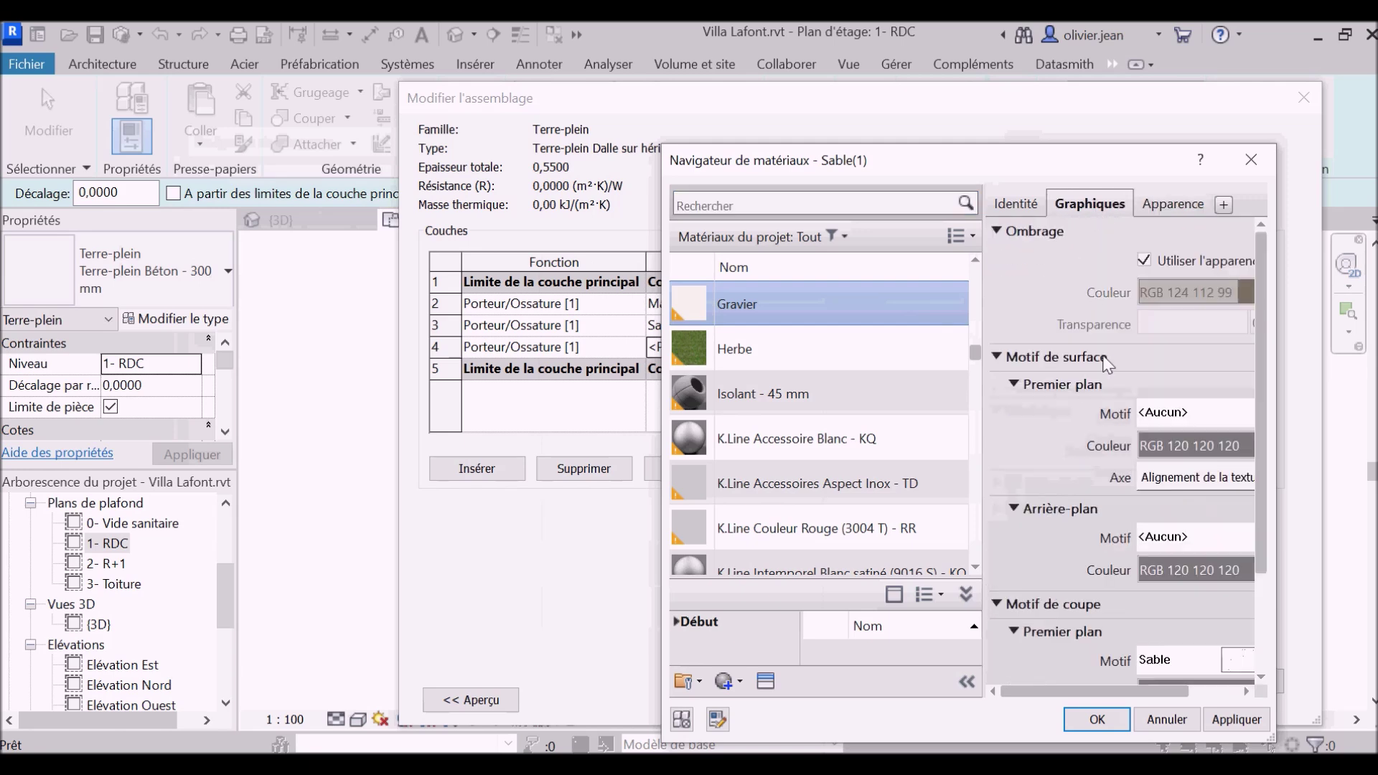
{"action": "left_click", "coordinate": [1178, 661]}
{"action": "scroll", "coordinate": [957, 532], "scroll_direction": "up", "scroll_amount": 1}
{"action": "scroll", "coordinate": [958, 532], "scroll_direction": "up", "scroll_amount": 1}
{"action": "scroll", "coordinate": [957, 532], "scroll_direction": "up", "scroll_amount": 2}
{"action": "scroll", "coordinate": [958, 537], "scroll_direction": "up", "scroll_amount": 1}
{"action": "scroll", "coordinate": [973, 504], "scroll_direction": "up", "scroll_amount": 1}
{"action": "scroll", "coordinate": [974, 504], "scroll_direction": "up", "scroll_amount": 1}
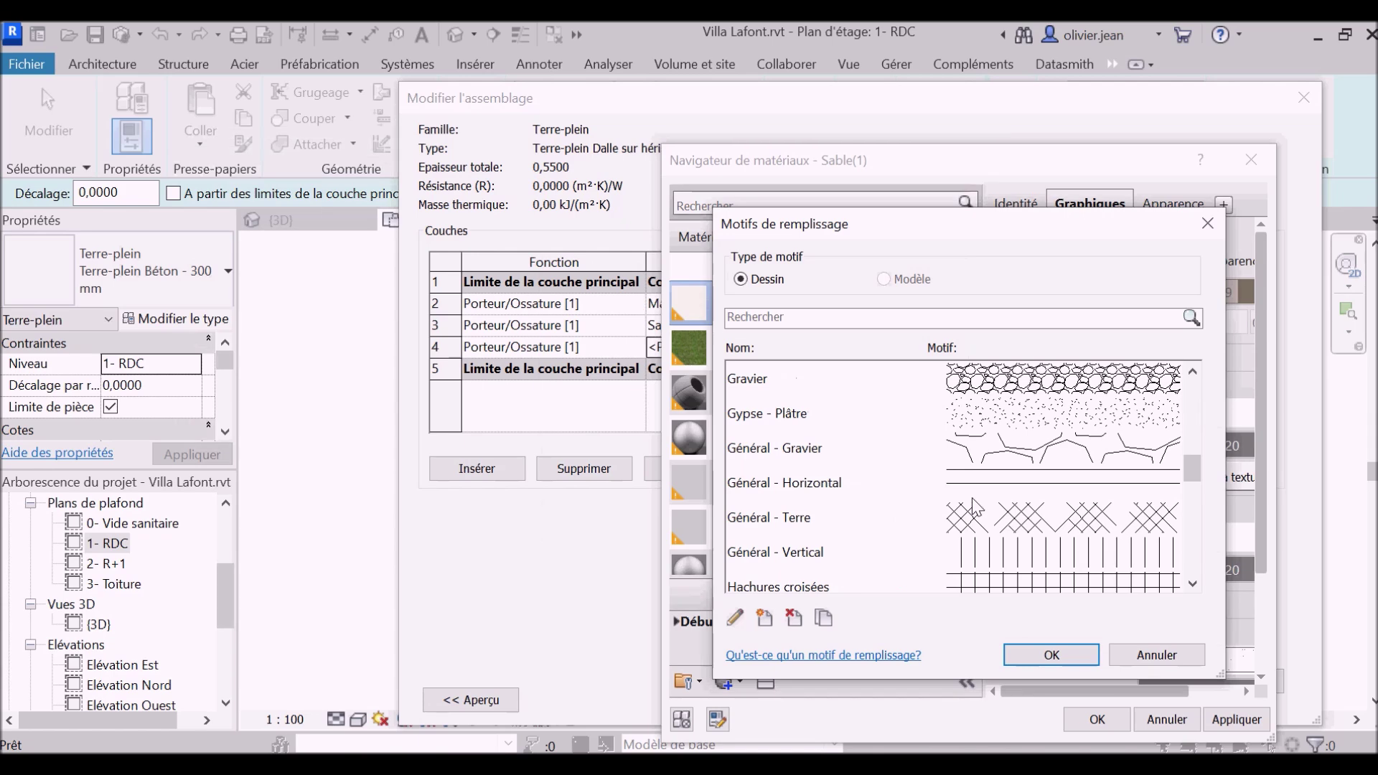
{"action": "scroll", "coordinate": [973, 504], "scroll_direction": "up", "scroll_amount": 1}
{"action": "left_click", "coordinate": [974, 487]}
{"action": "left_click", "coordinate": [1067, 651]}
Step: Assign Gravier to layer 4 and confirm the 0,5500-thick assembly and type properties
{"action": "left_click", "coordinate": [1230, 717]}
{"action": "left_click", "coordinate": [1112, 720]}
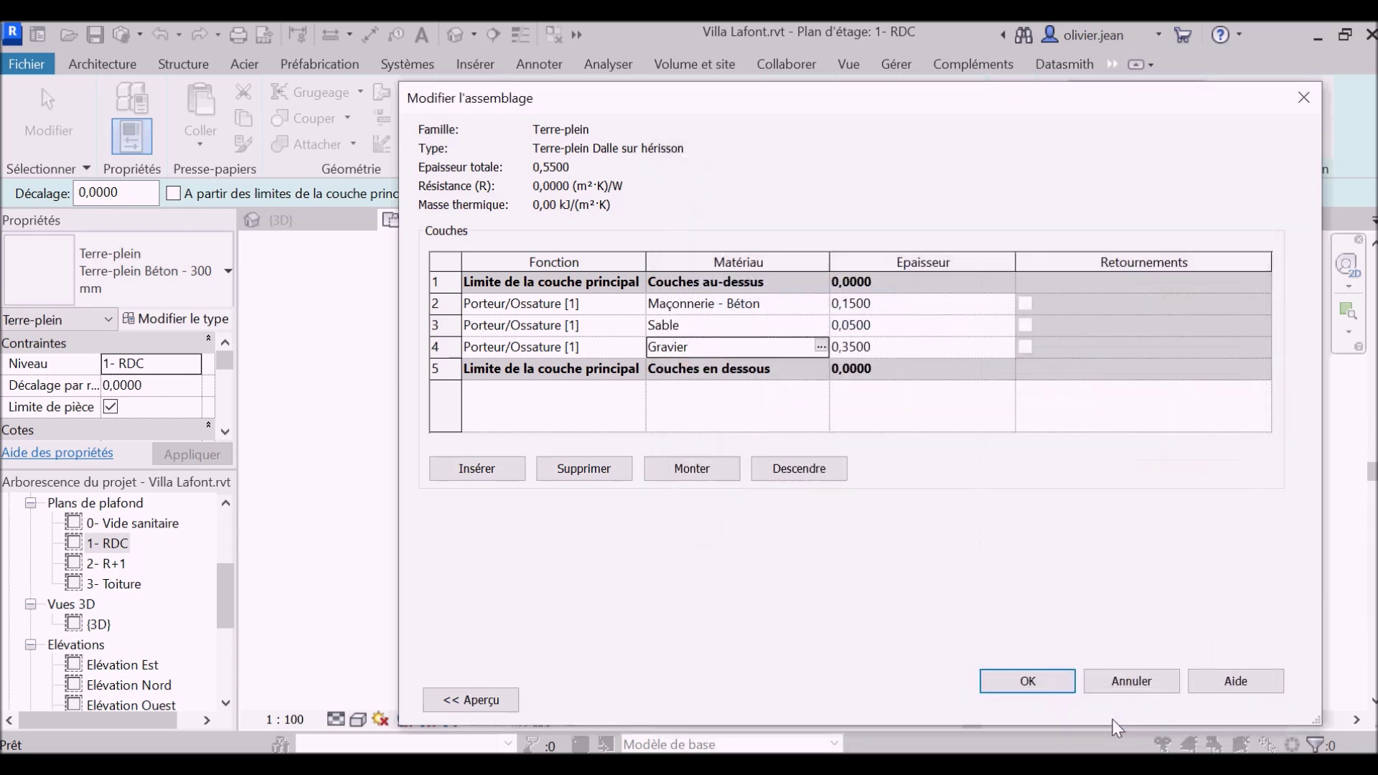
{"action": "left_click", "coordinate": [1041, 691]}
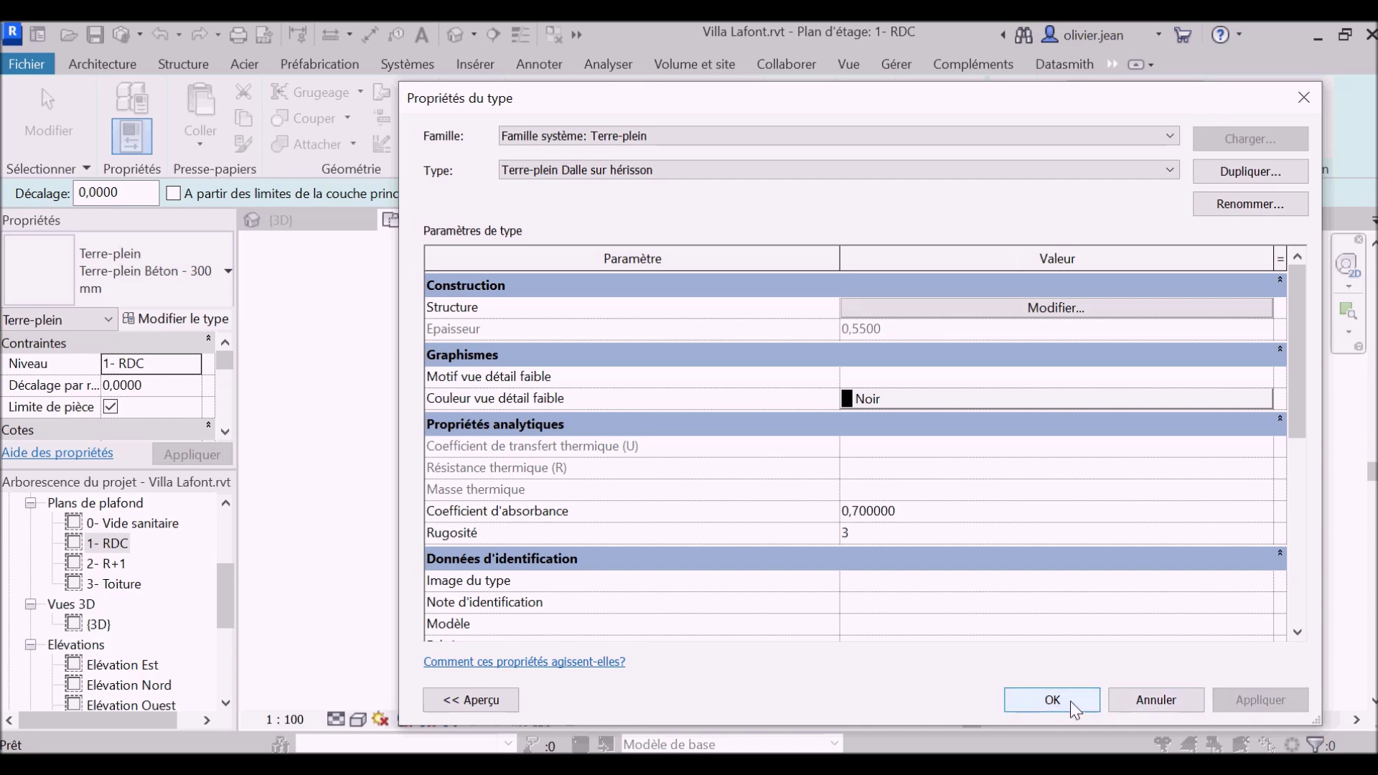
{"action": "left_click", "coordinate": [1063, 704]}
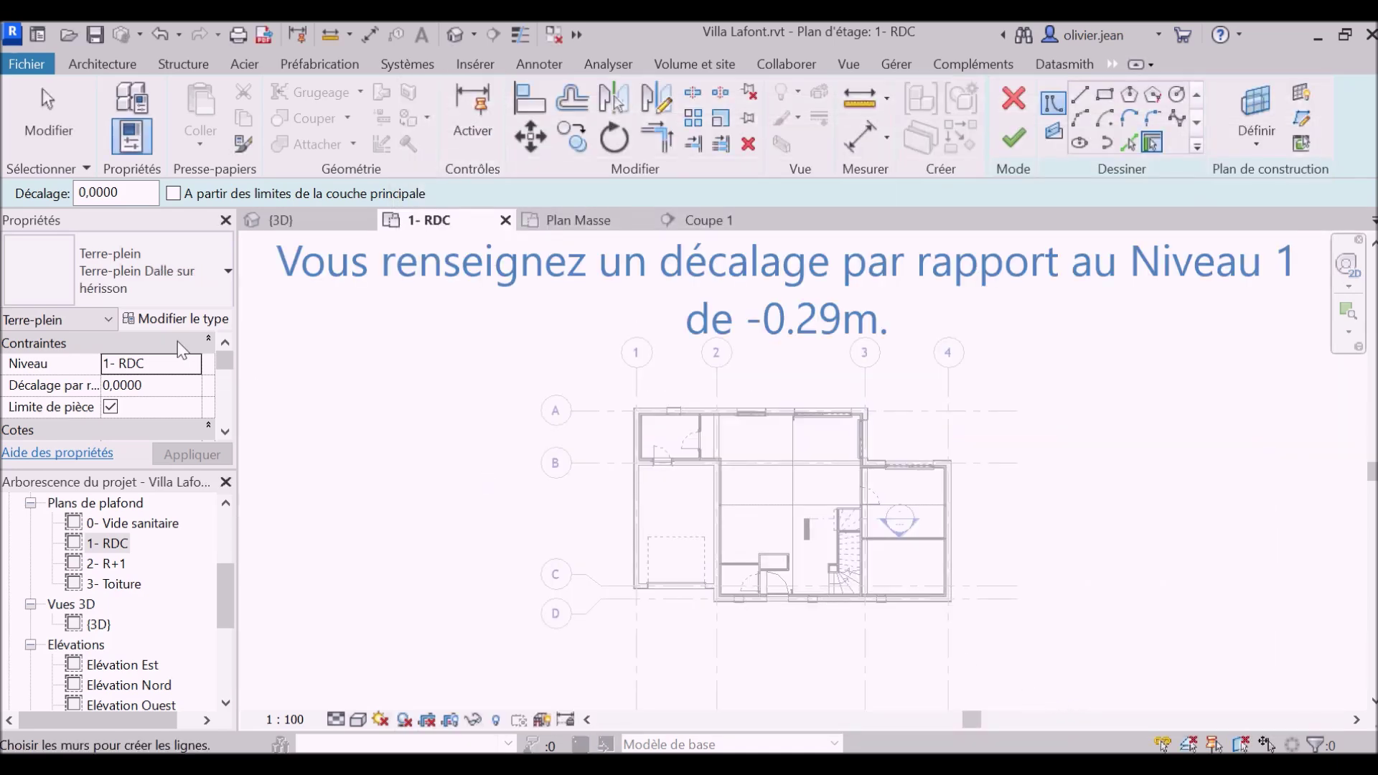
Step: Set the pad's Décalage par rapport au niveau to -0,29 and apply it
{"action": "left_click", "coordinate": [170, 388]}
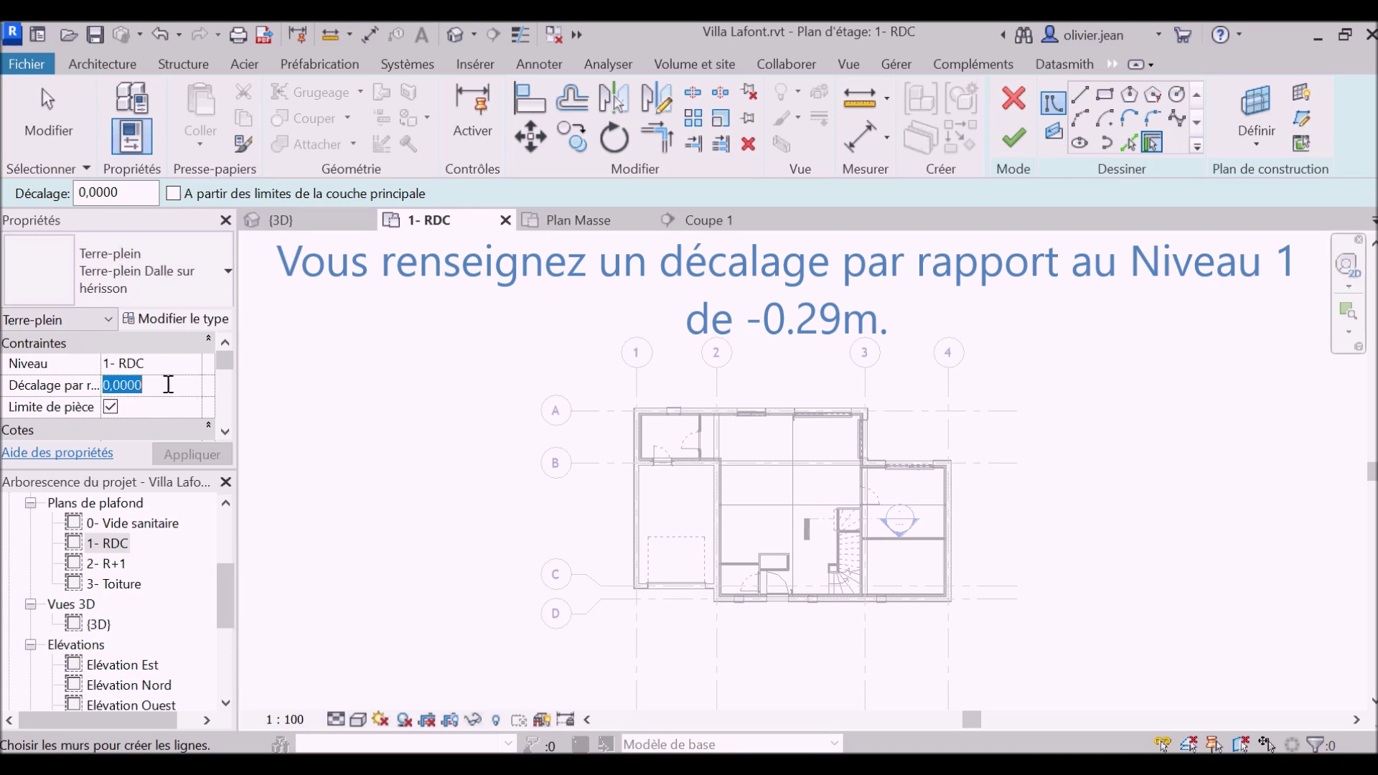
{"action": "type", "text": "-"}
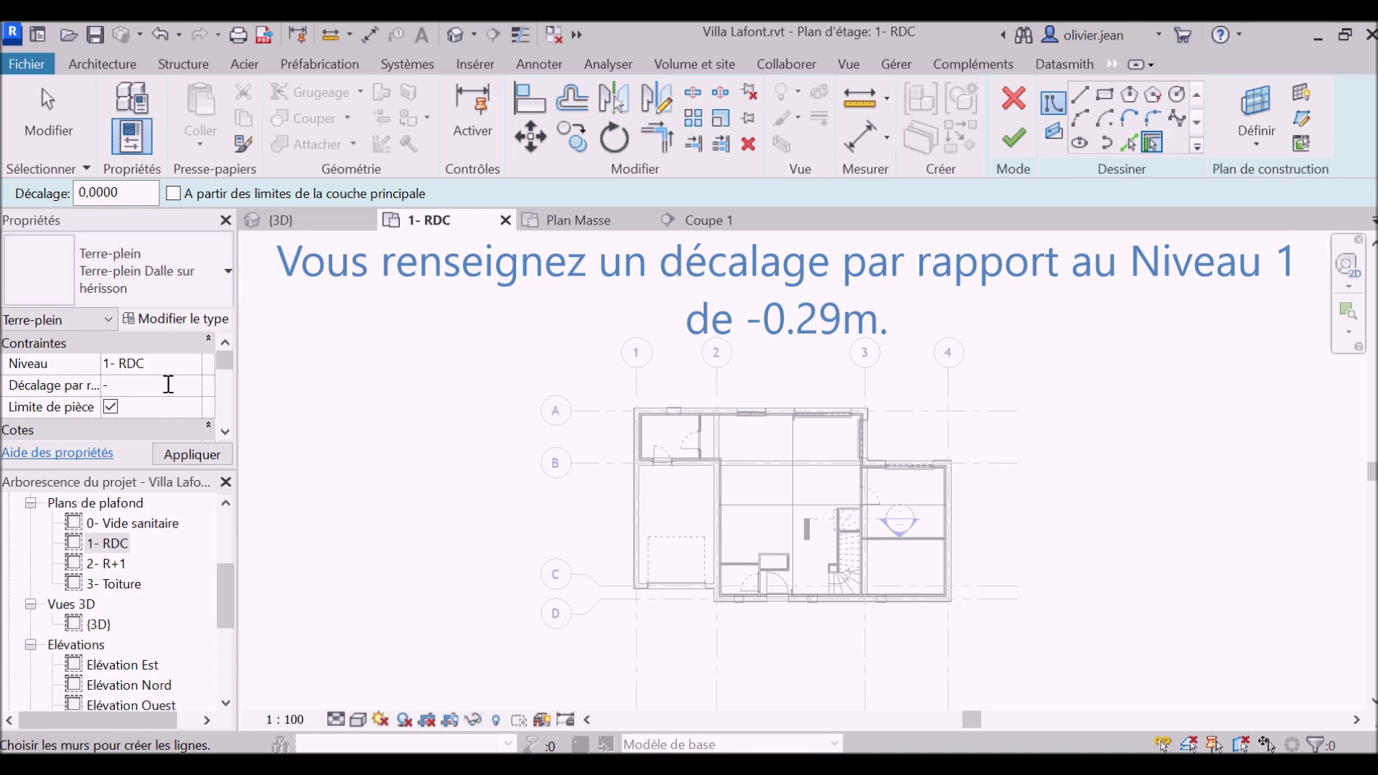
{"action": "type", "text": "0.29"}
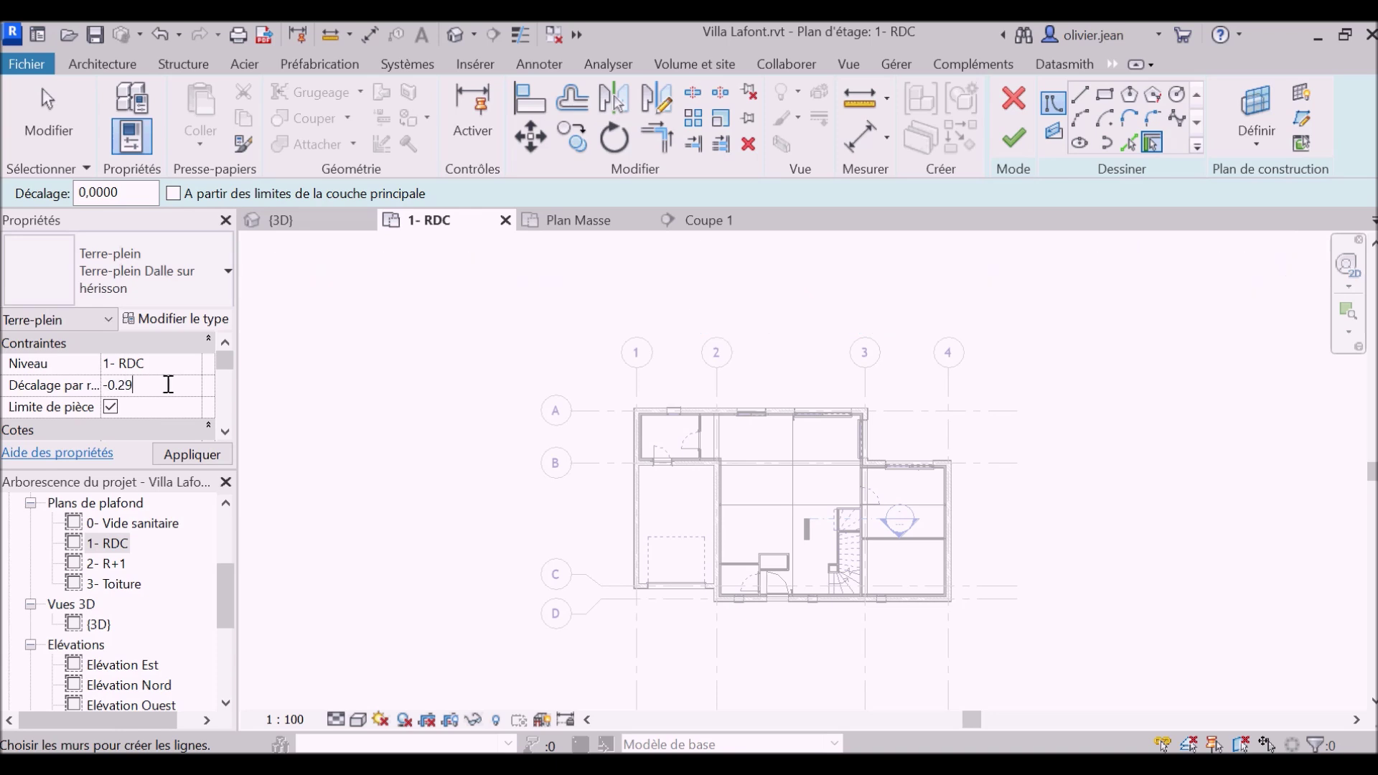
{"action": "left_click", "coordinate": [191, 455]}
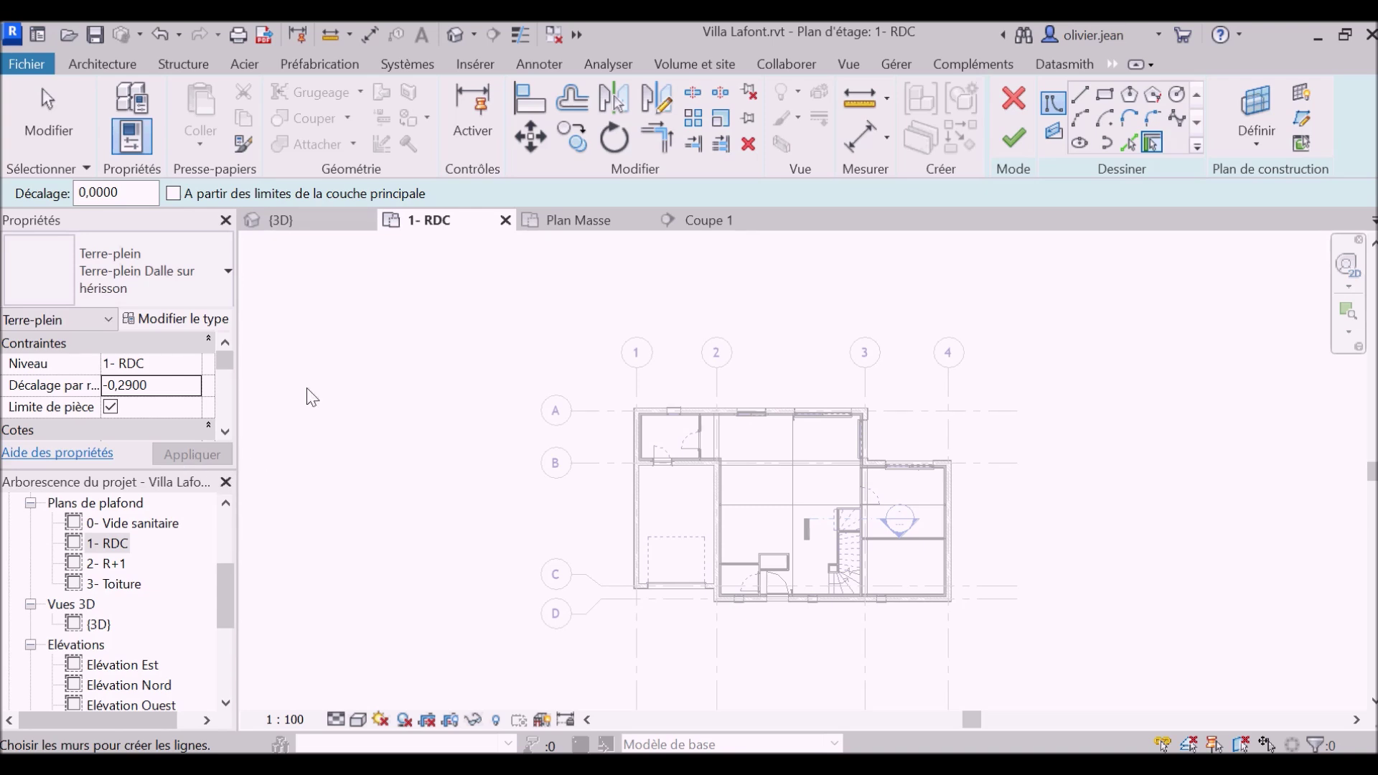
Step: Trace the slab boundary from the garage's top, right and left walls
{"action": "scroll", "coordinate": [630, 472], "scroll_direction": "up", "scroll_amount": 2}
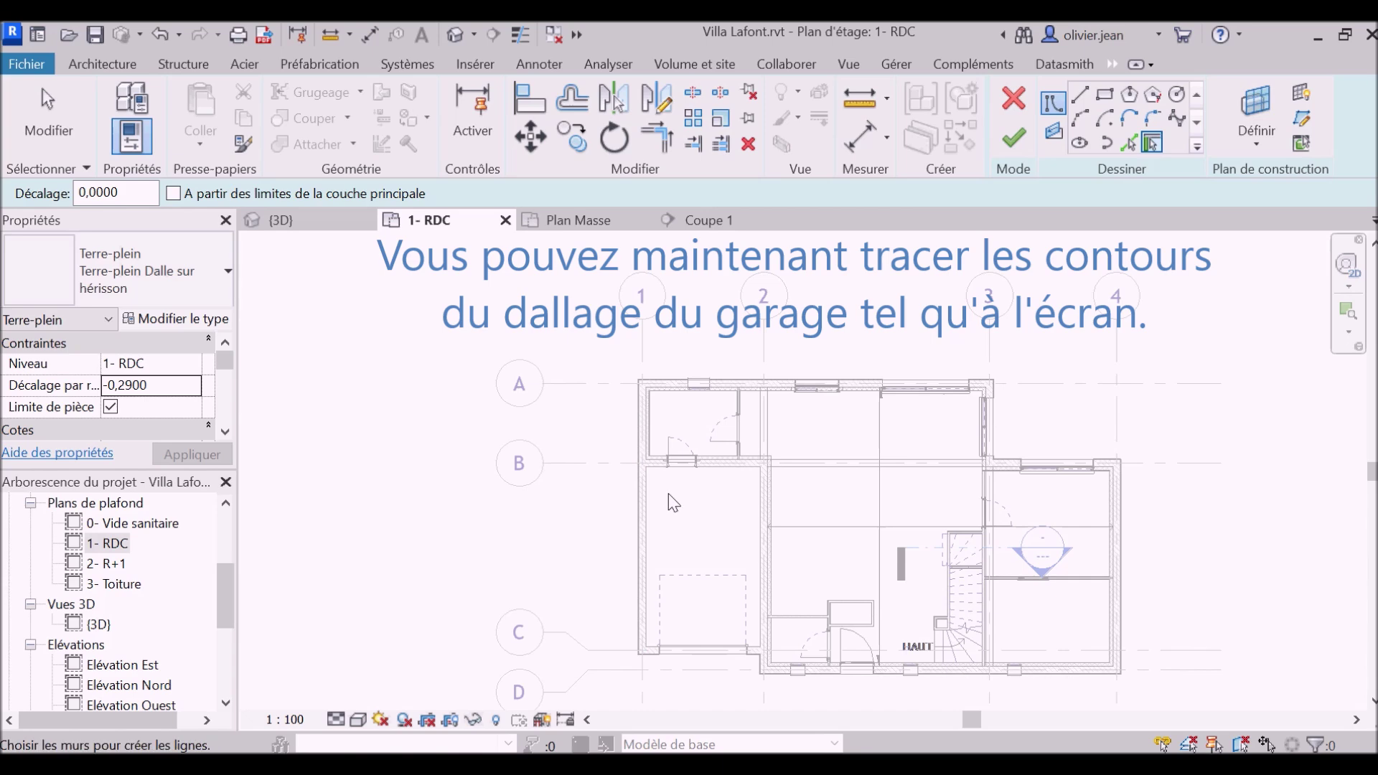
{"action": "scroll", "coordinate": [667, 499], "scroll_direction": "up", "scroll_amount": 4}
{"action": "scroll", "coordinate": [659, 491], "scroll_direction": "up", "scroll_amount": 3}
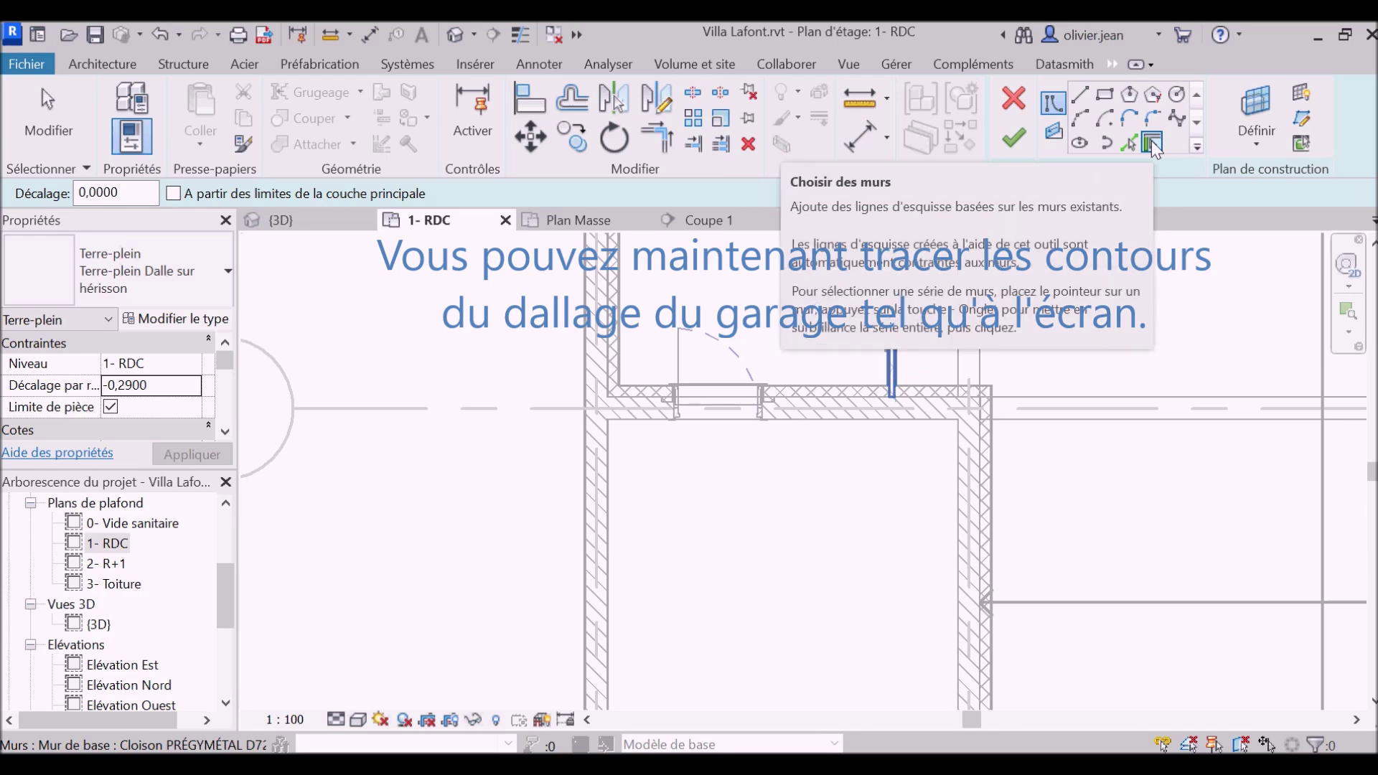
{"action": "left_click", "coordinate": [1151, 141]}
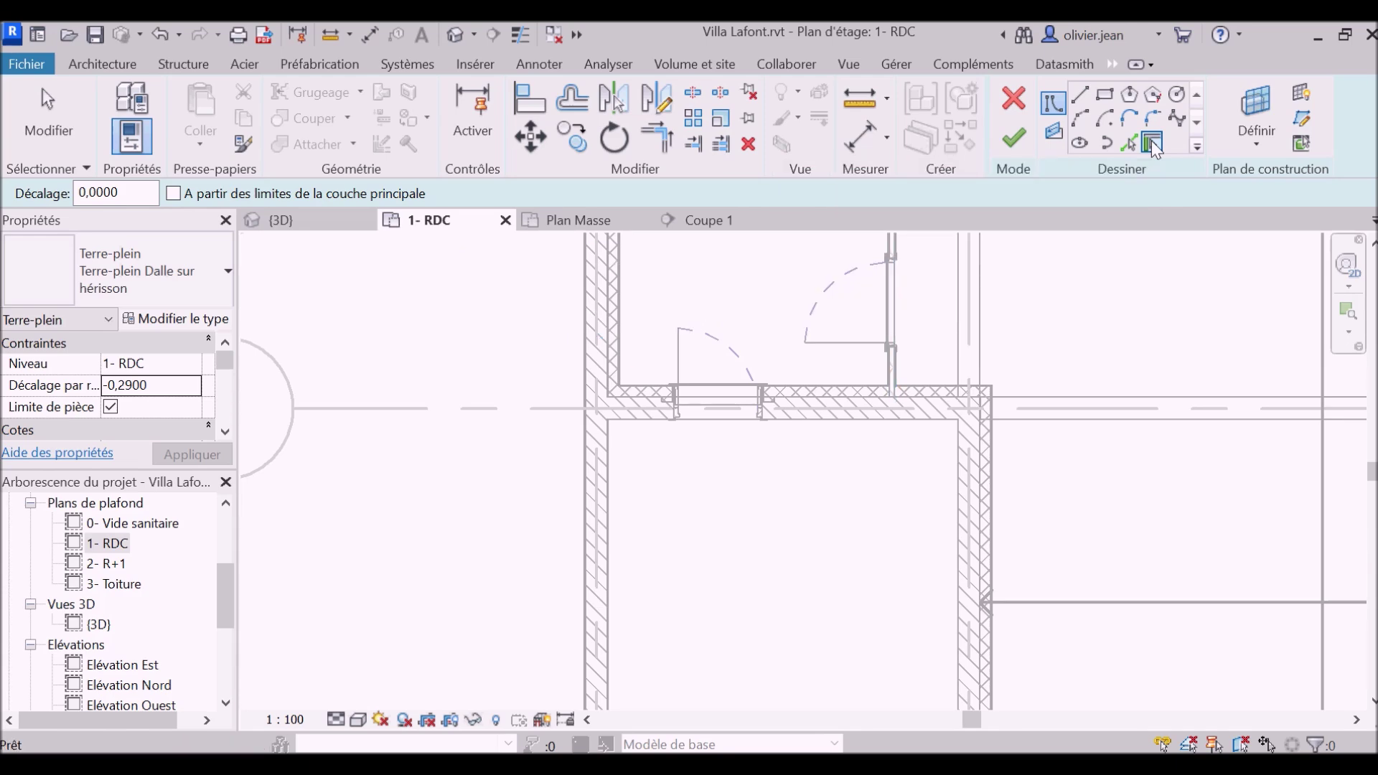
{"action": "left_click", "coordinate": [865, 421]}
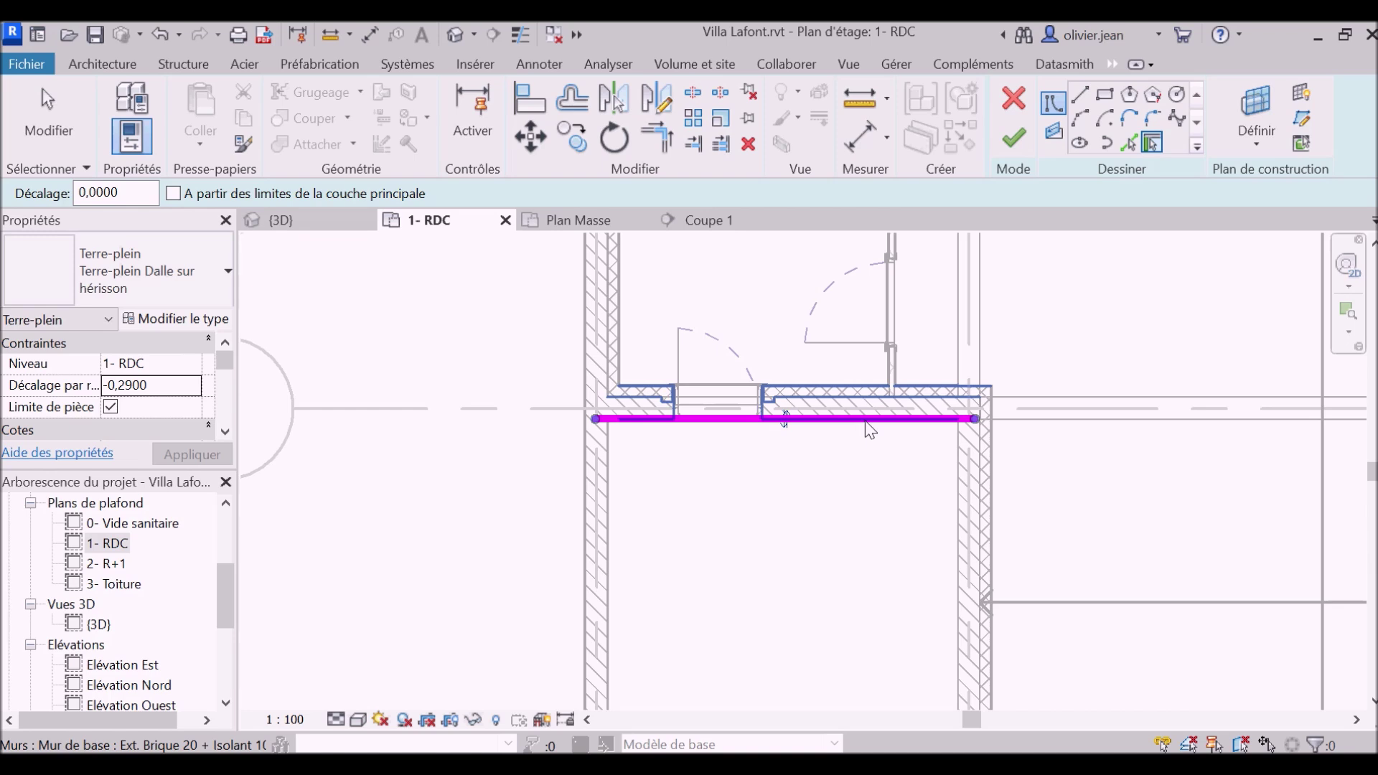
{"action": "left_click", "coordinate": [954, 503]}
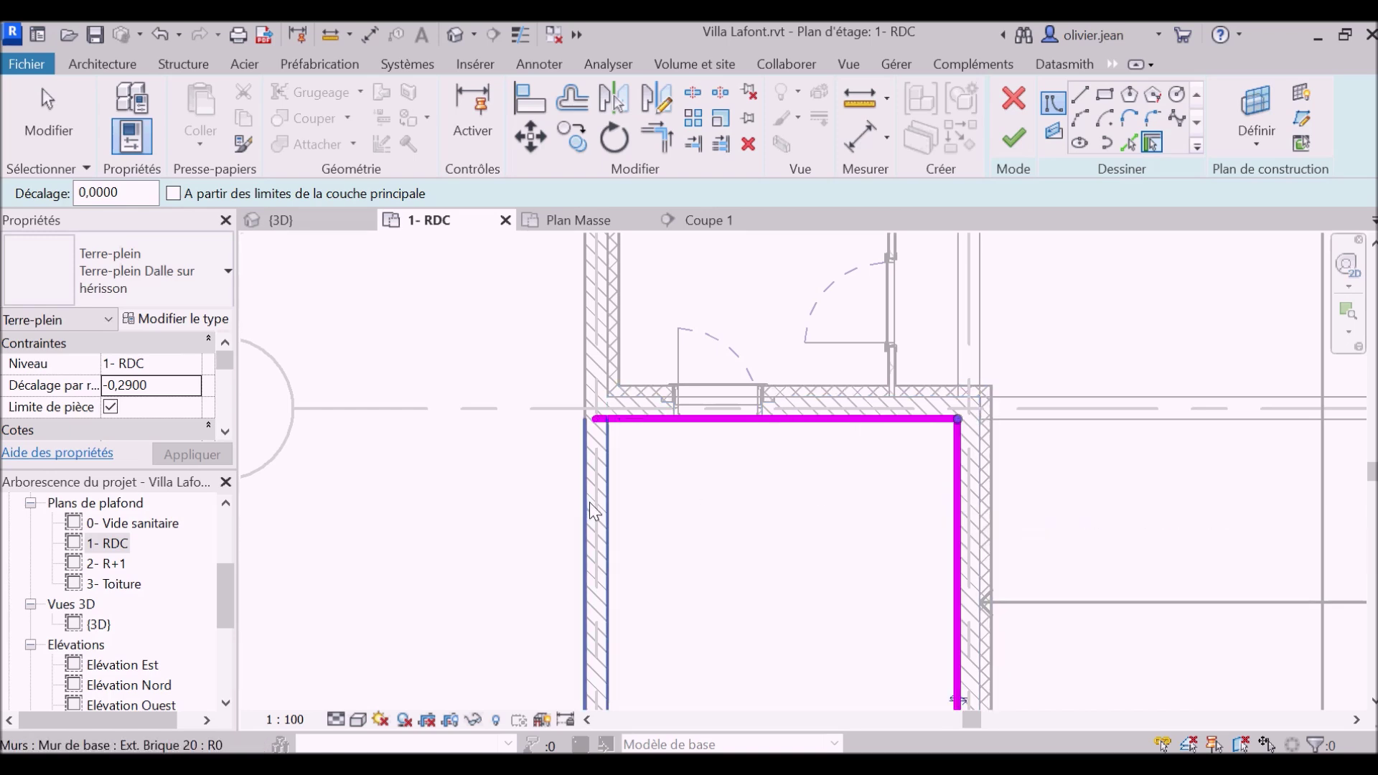
{"action": "left_click", "coordinate": [616, 513]}
Step: Close the outline along the bottom garage wall and finish the slab sketch
{"action": "scroll", "coordinate": [639, 476], "scroll_direction": "down", "scroll_amount": 3}
{"action": "scroll", "coordinate": [692, 400], "scroll_direction": "down", "scroll_amount": 1}
{"action": "scroll", "coordinate": [769, 632], "scroll_direction": "up", "scroll_amount": 4}
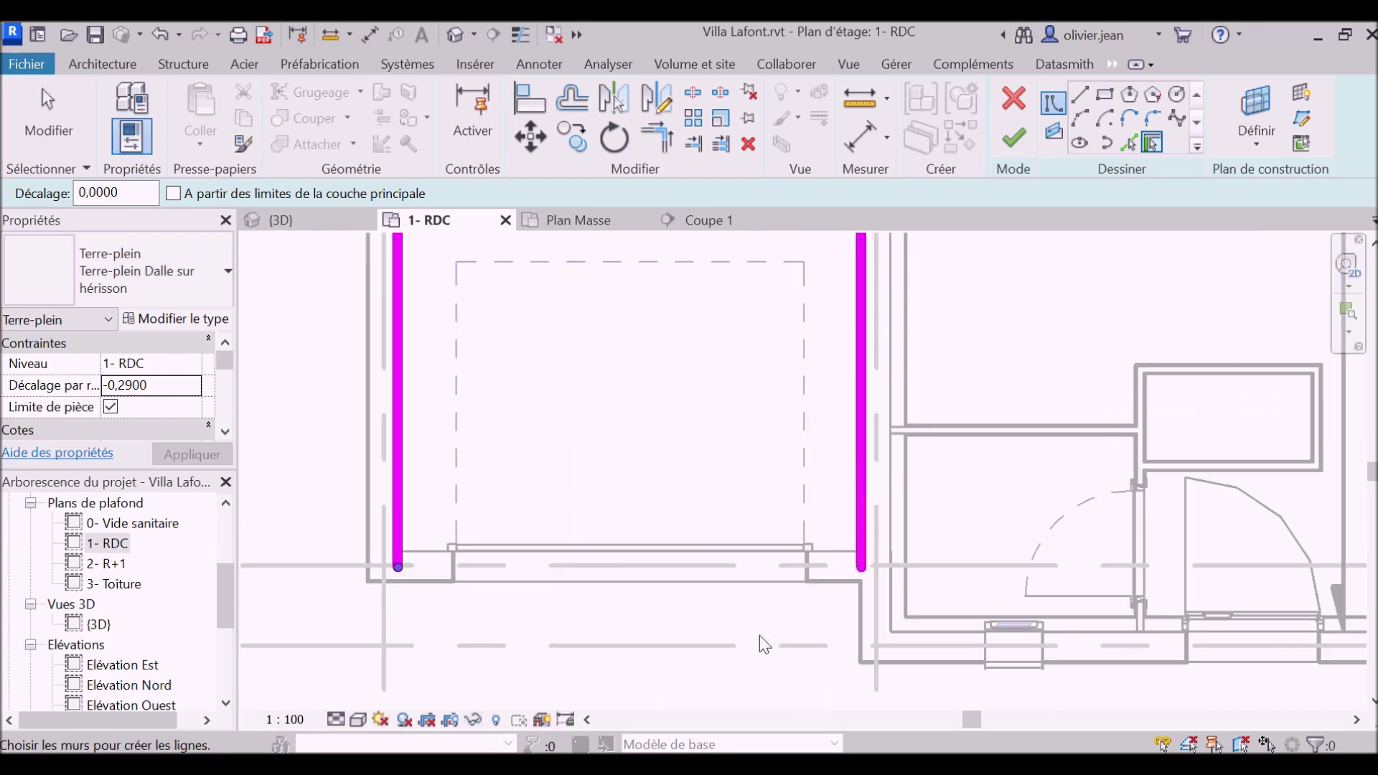
{"action": "left_click", "coordinate": [831, 557]}
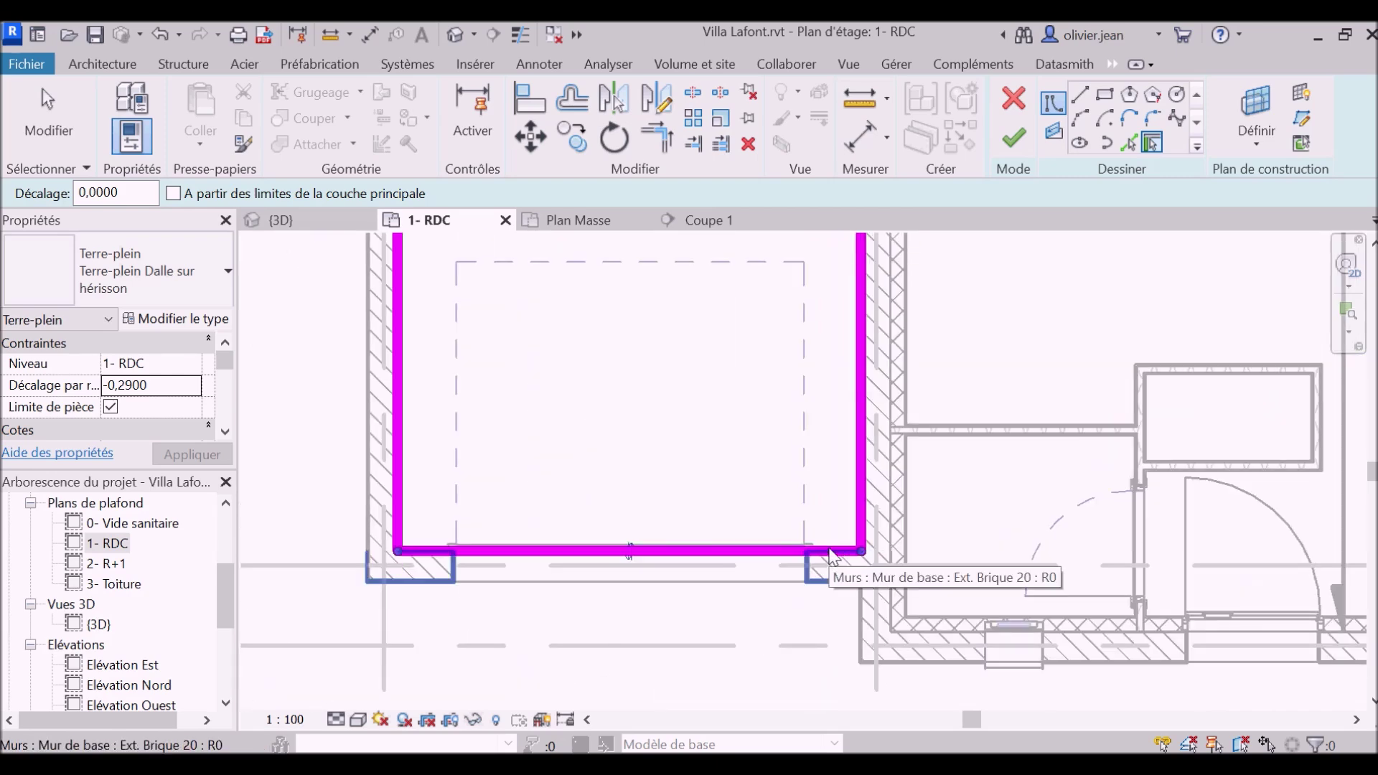
{"action": "scroll", "coordinate": [808, 535], "scroll_direction": "down", "scroll_amount": 1}
{"action": "scroll", "coordinate": [769, 594], "scroll_direction": "down", "scroll_amount": 1}
{"action": "scroll", "coordinate": [769, 596], "scroll_direction": "down", "scroll_amount": 1}
{"action": "scroll", "coordinate": [769, 596], "scroll_direction": "down", "scroll_amount": 1}
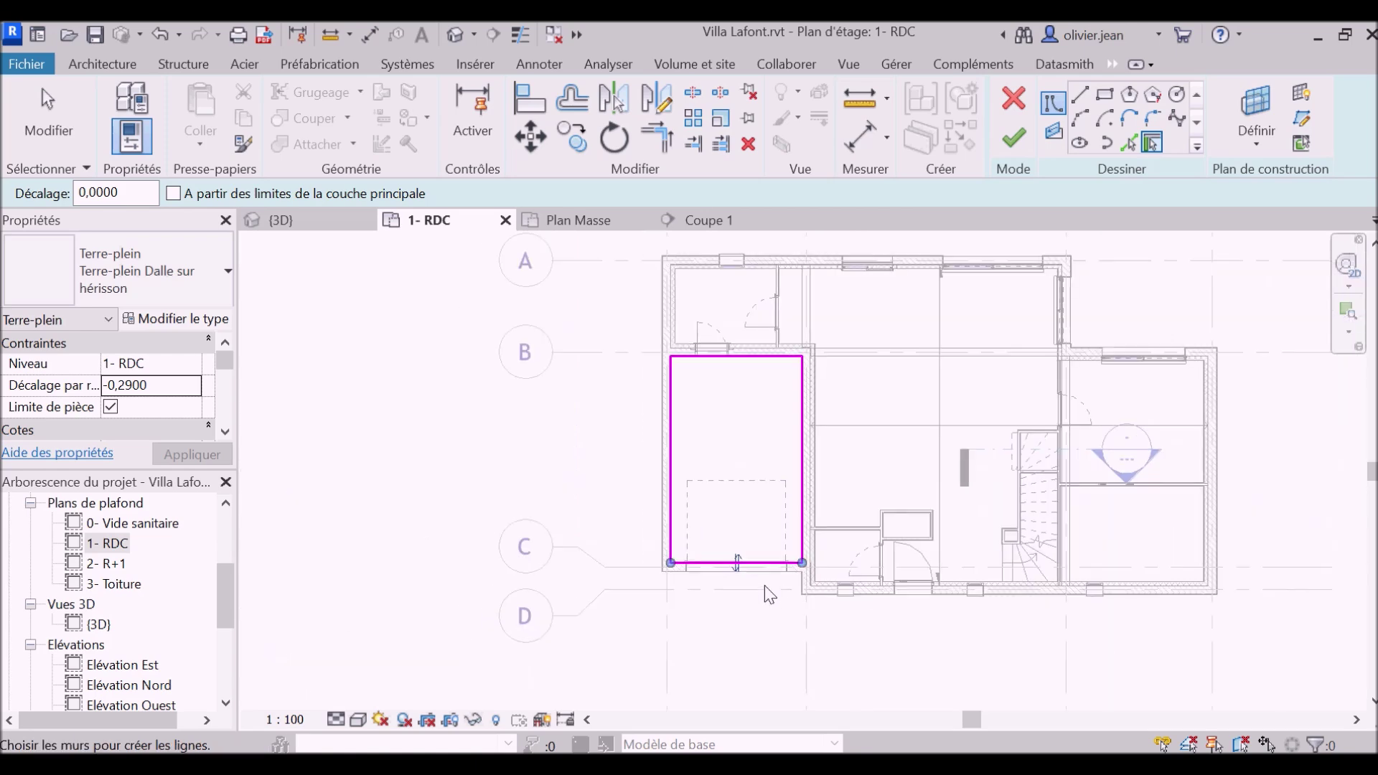
{"action": "left_click", "coordinate": [1016, 144]}
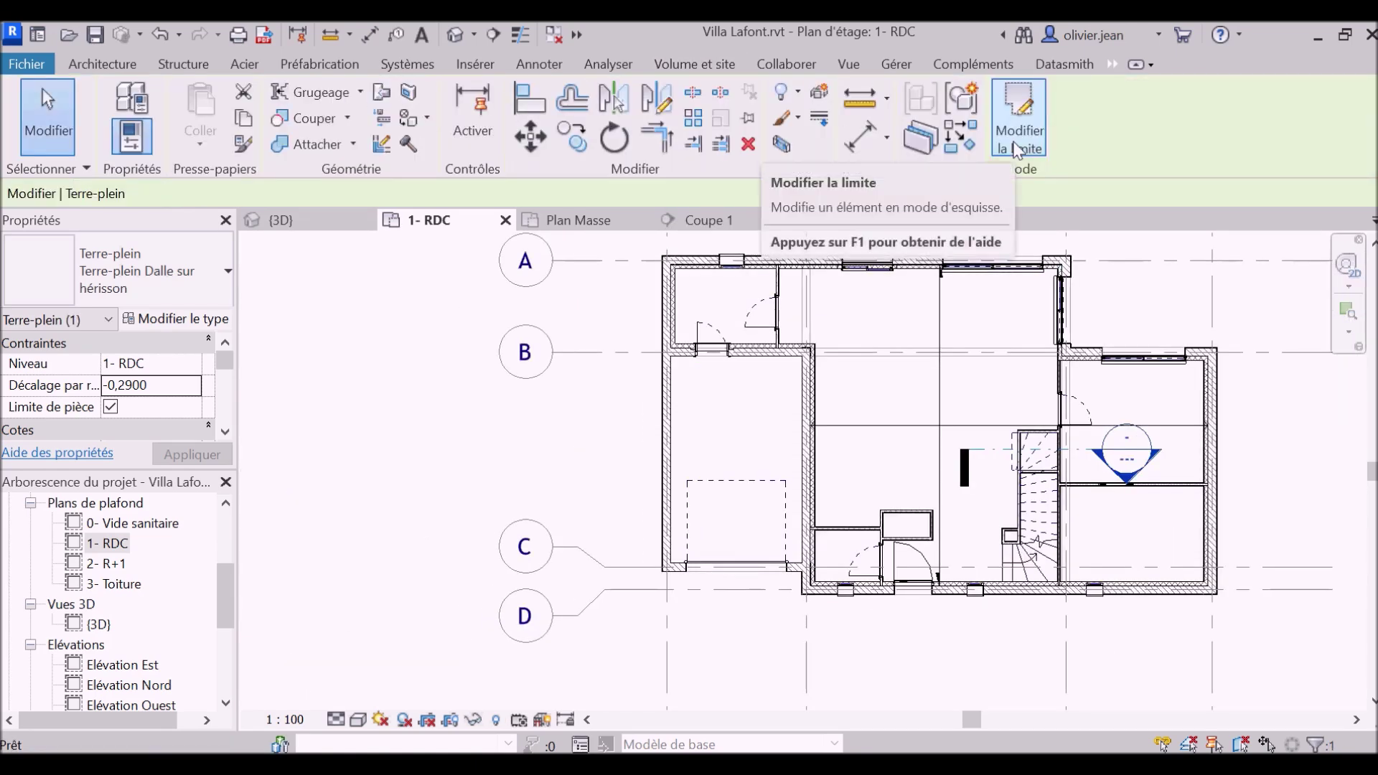
Step: Deselect the finished slab and start a new Coupe du bâtiment section from the Vue tab
{"action": "left_click", "coordinate": [525, 445]}
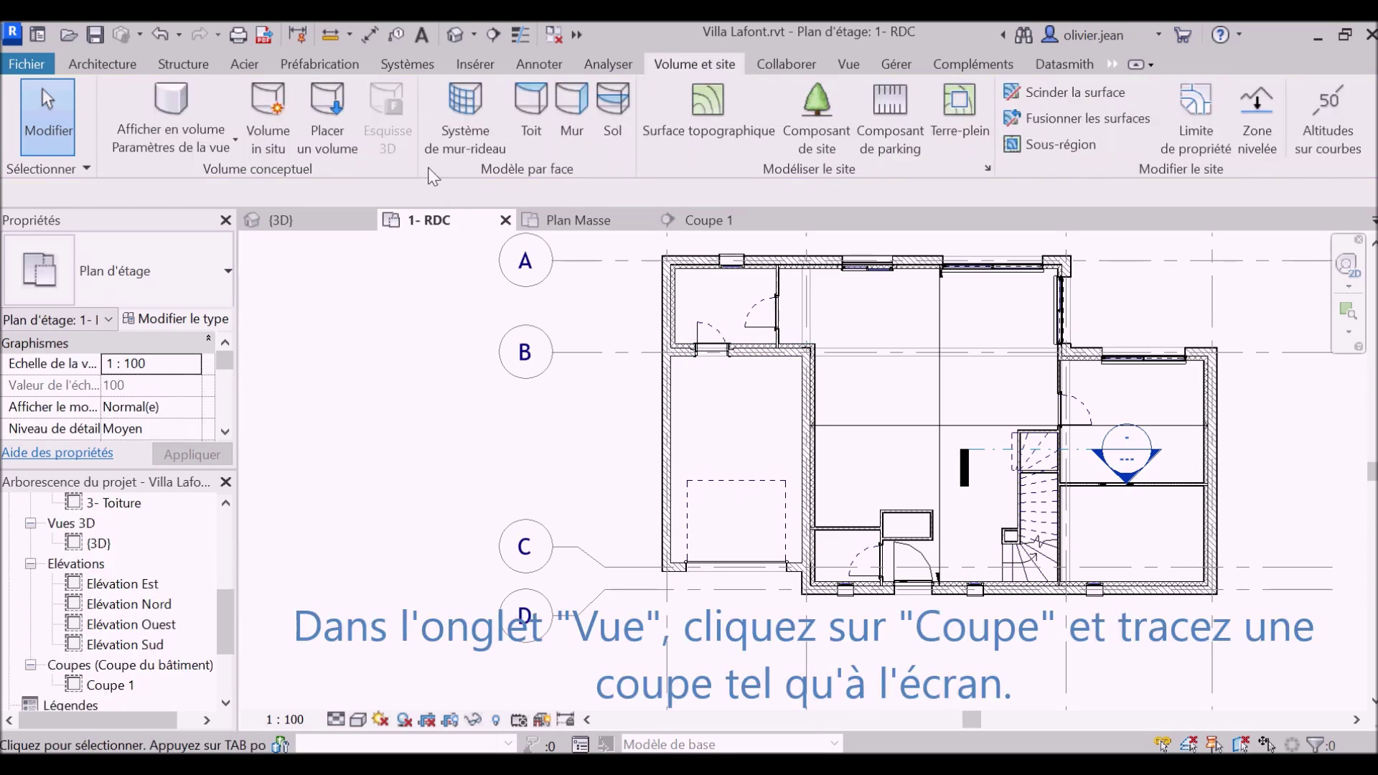
{"action": "left_click", "coordinate": [849, 64]}
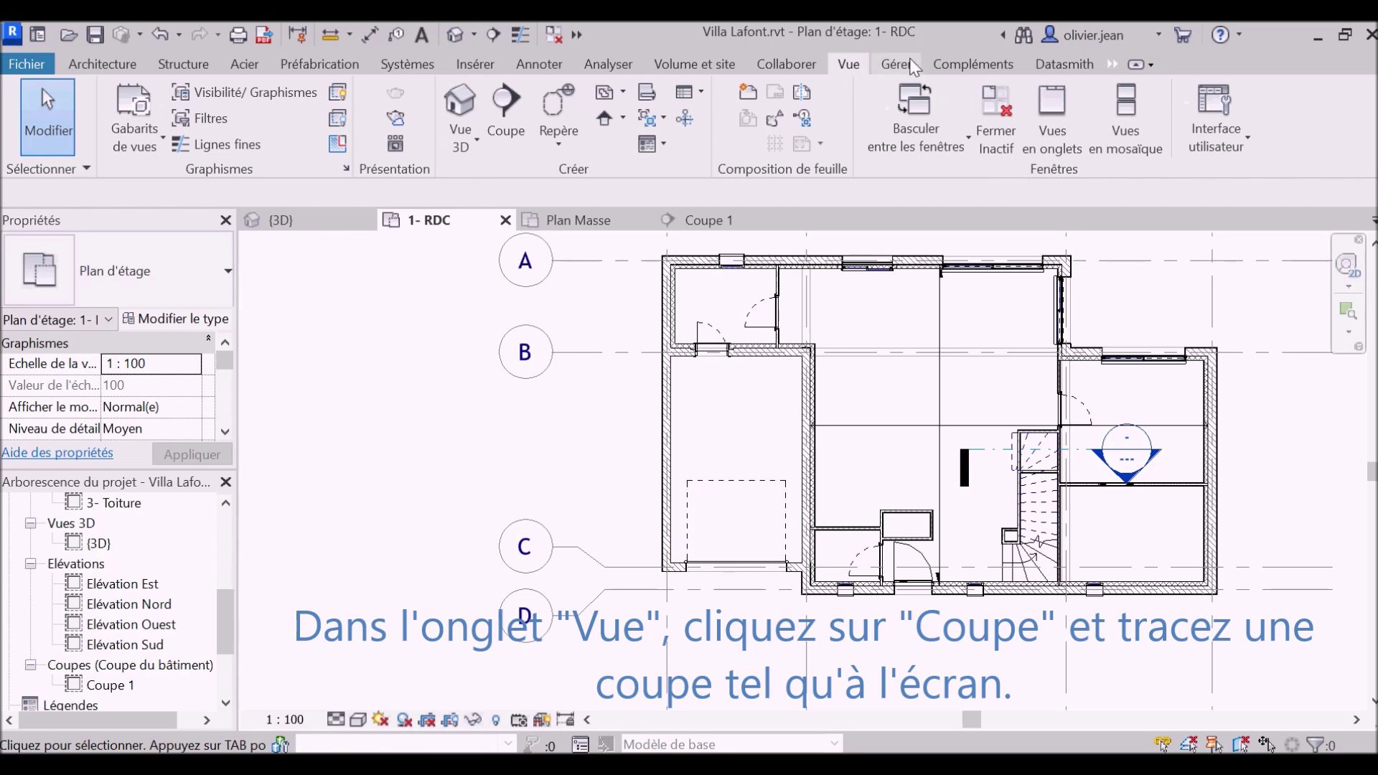
{"action": "left_click", "coordinate": [511, 108]}
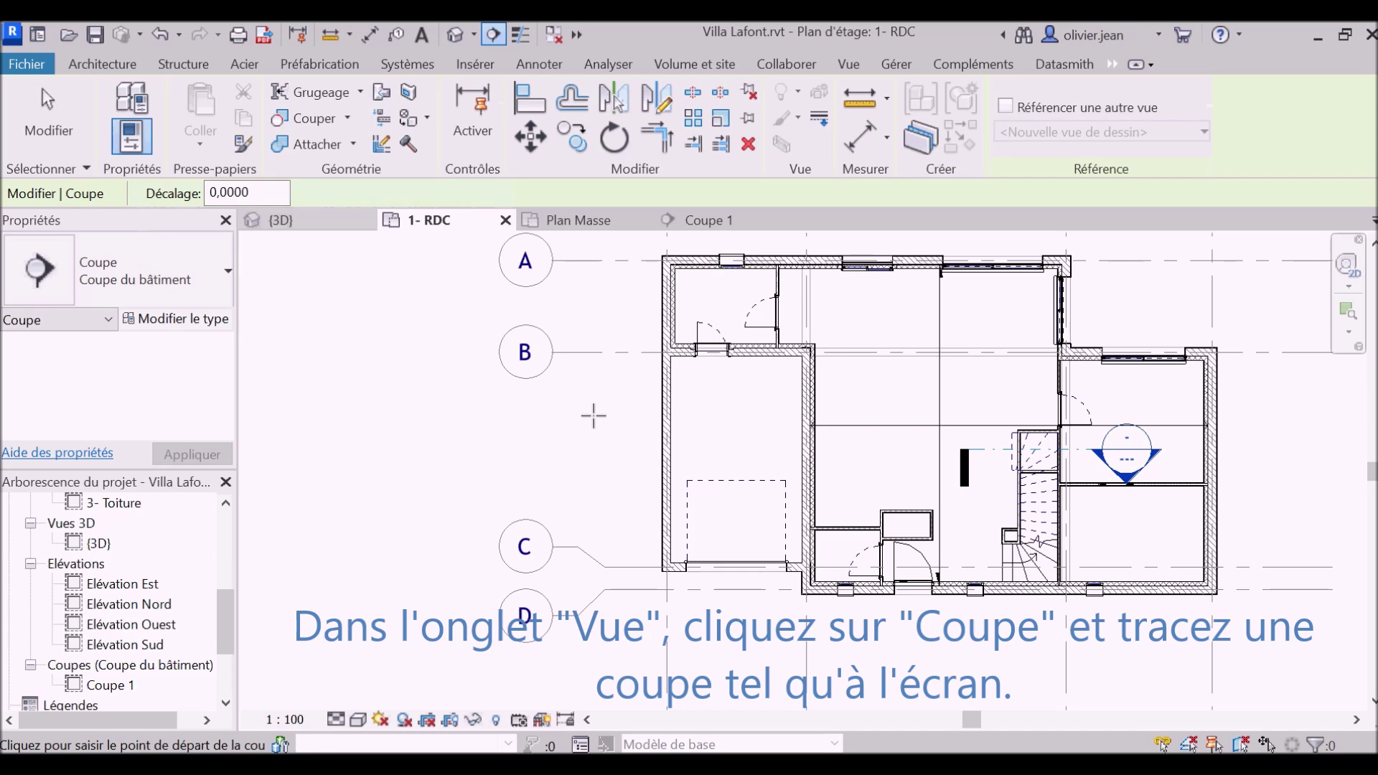
Step: Draw section Coupe 2 across the 1- RDC plan, from left to right of the building
{"action": "left_click", "coordinate": [545, 411]}
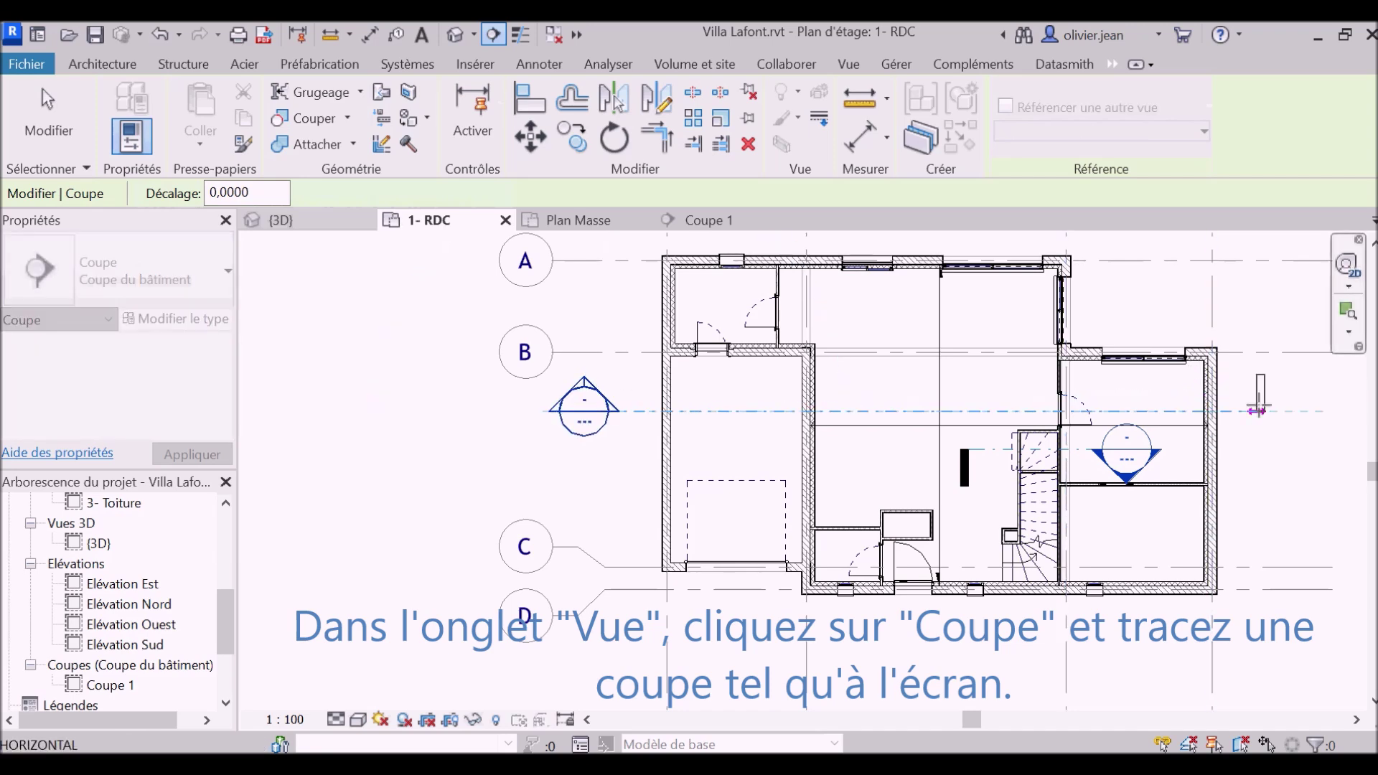
{"action": "scroll", "coordinate": [1136, 419], "scroll_direction": "down", "scroll_amount": 2}
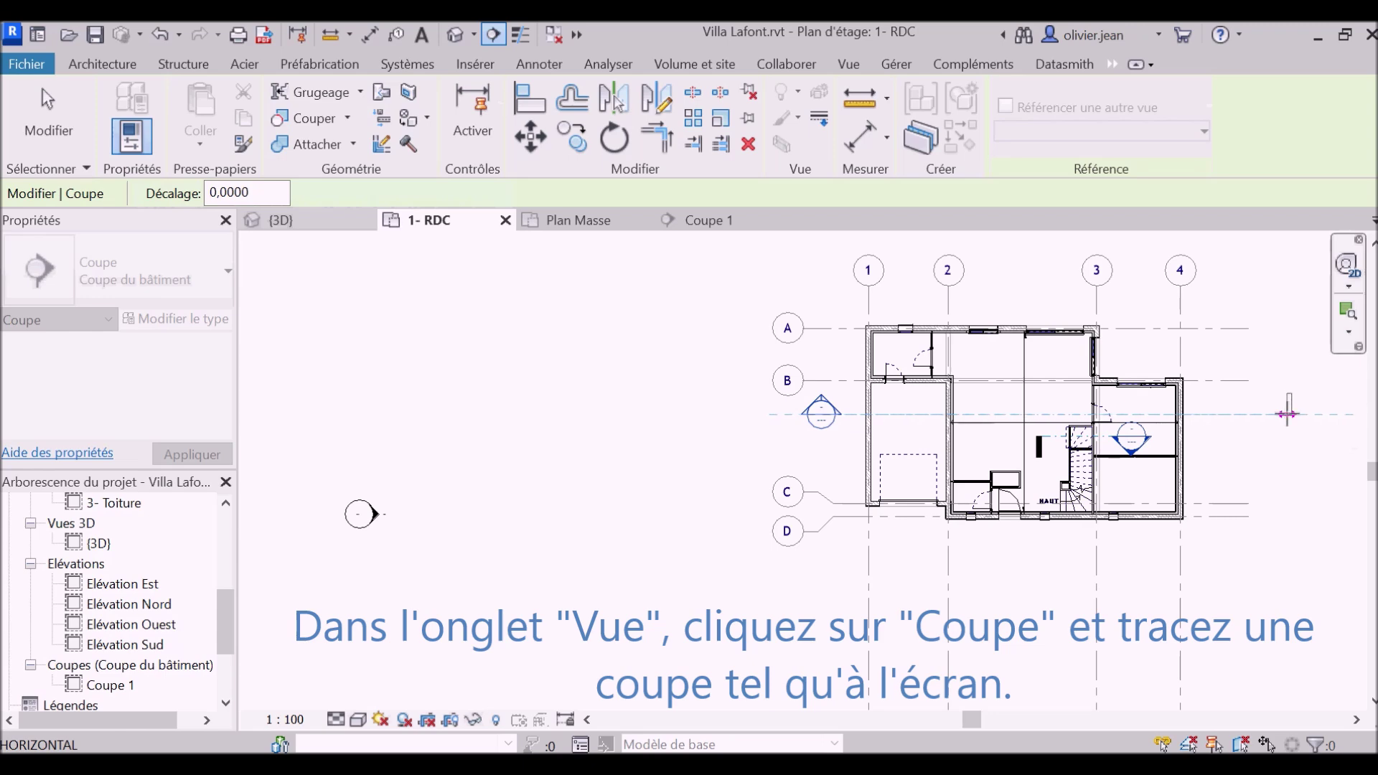
{"action": "left_click", "coordinate": [1288, 415]}
{"action": "key", "text": "Escape"}
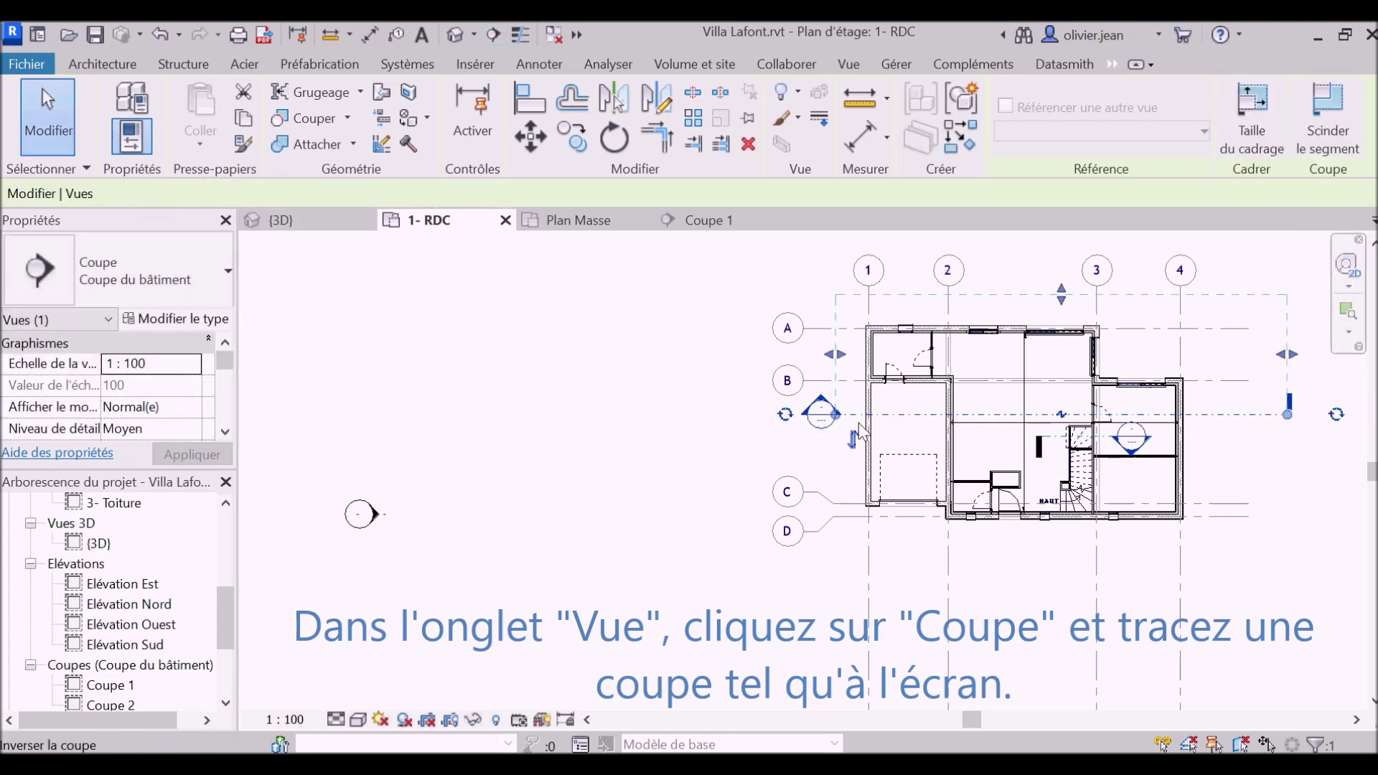
{"action": "key", "text": "Escape"}
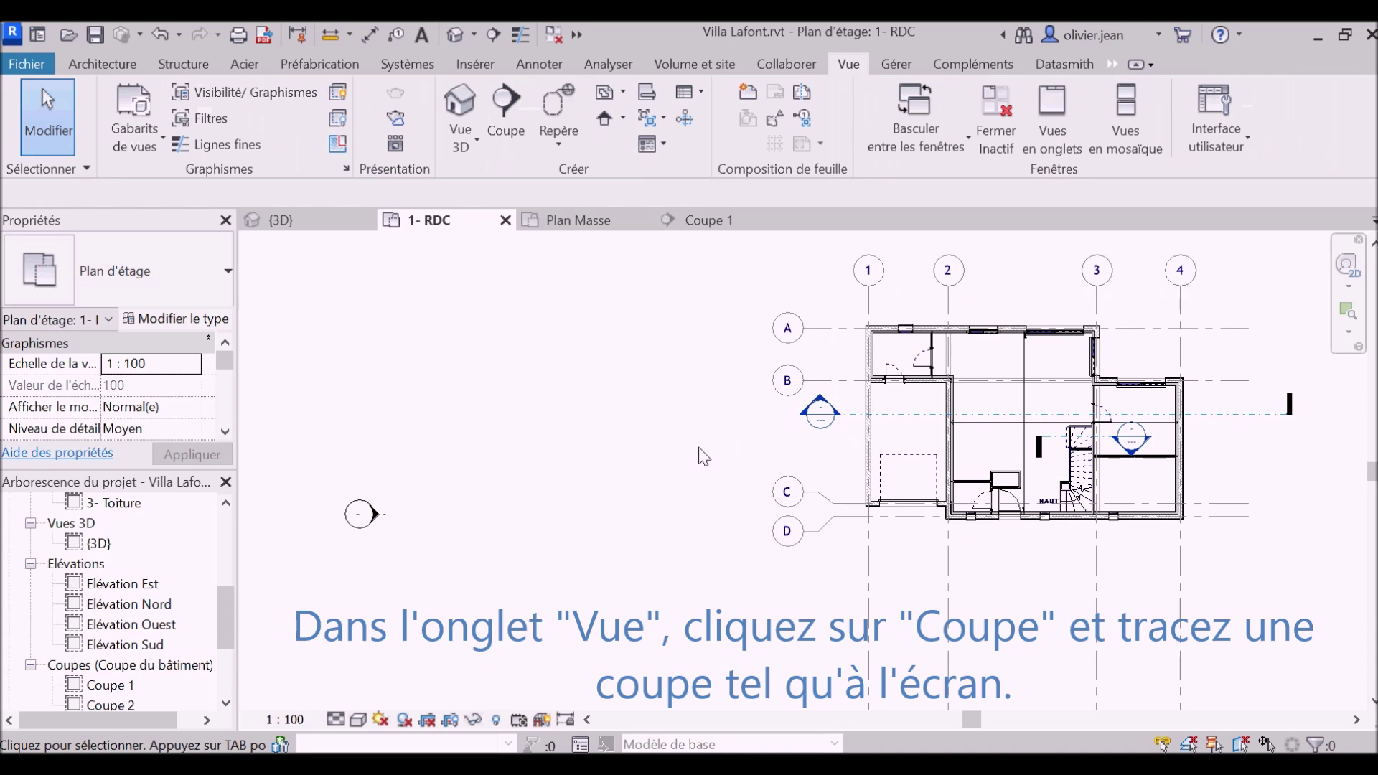
Step: Flip Coupe 2 to look down the plan and extend its far clip past grid line D
{"action": "scroll", "coordinate": [714, 460], "scroll_direction": "down", "scroll_amount": 2}
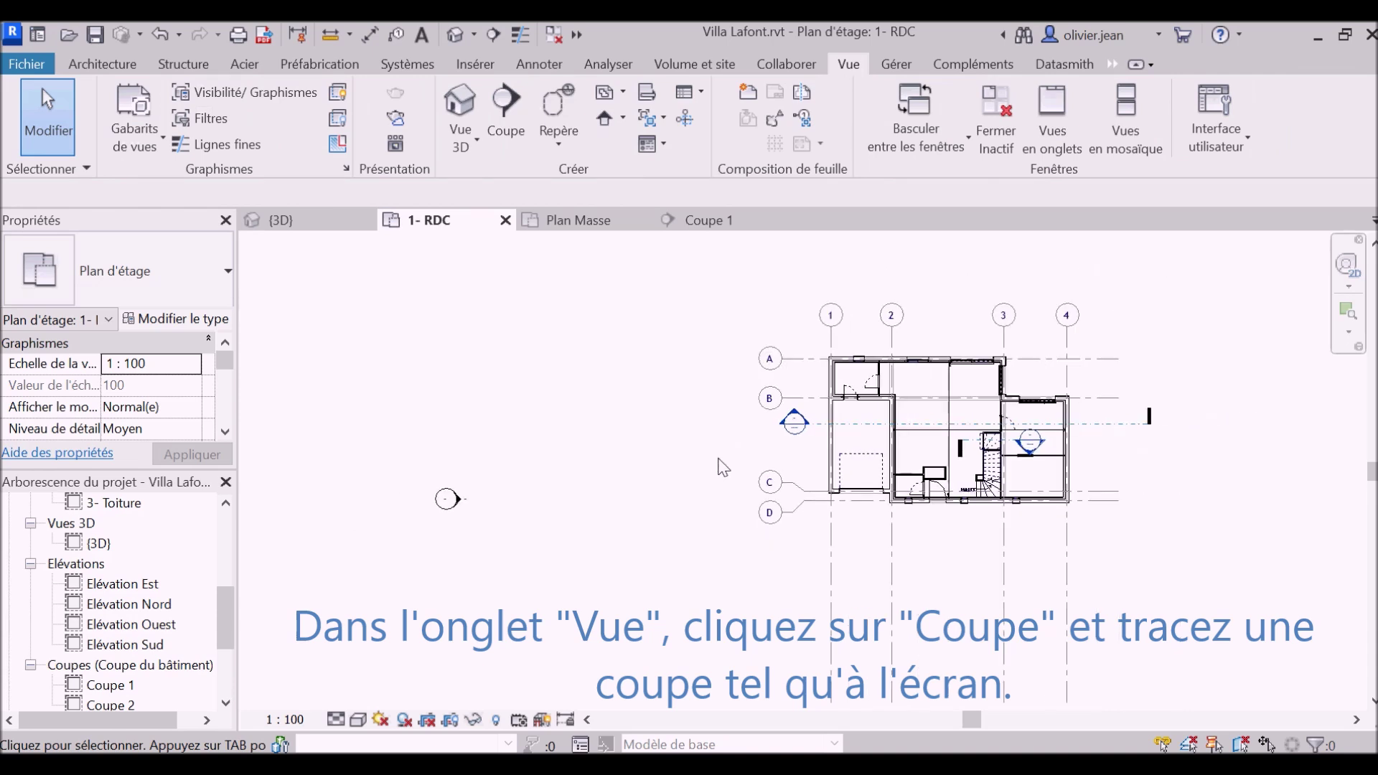
{"action": "scroll", "coordinate": [726, 467], "scroll_direction": "down", "scroll_amount": 1}
{"action": "left_click", "coordinate": [1066, 431]}
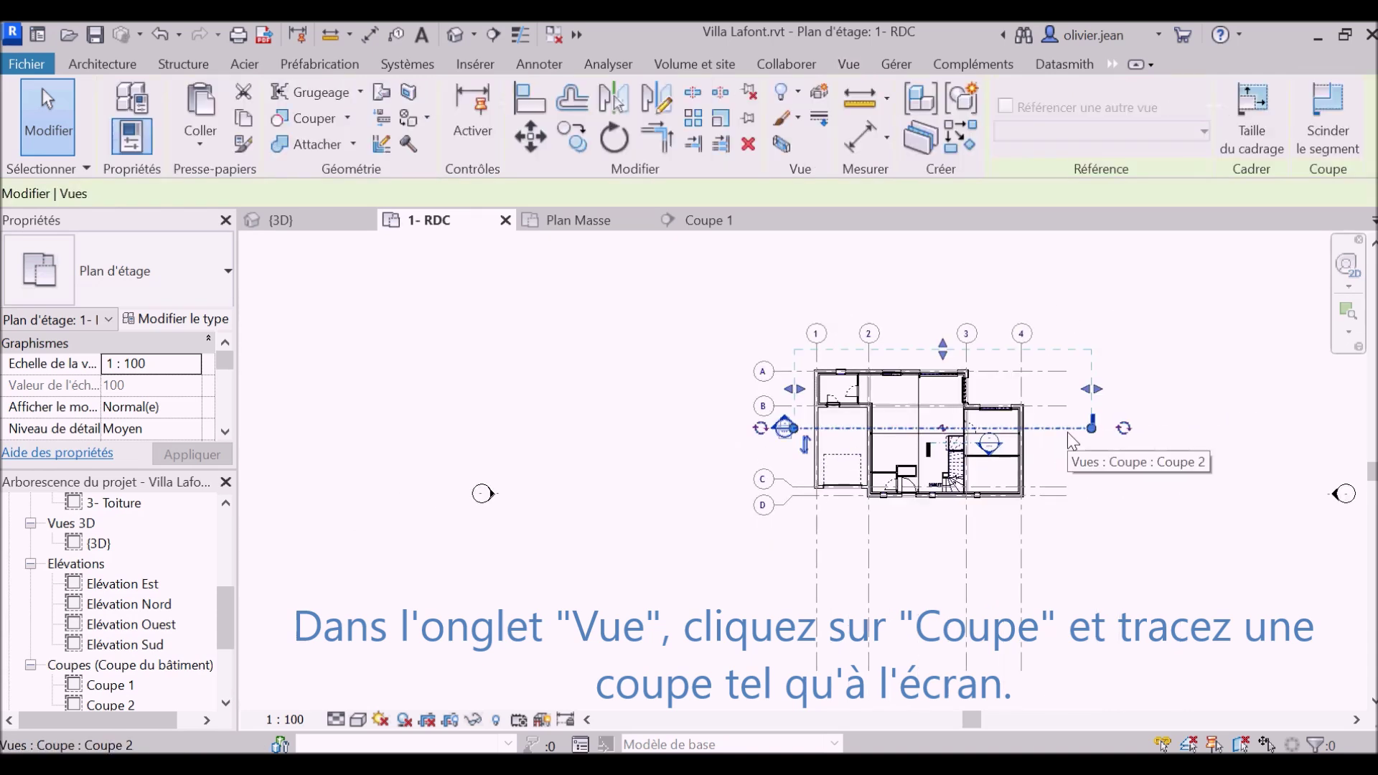
{"action": "left_click", "coordinate": [805, 446]}
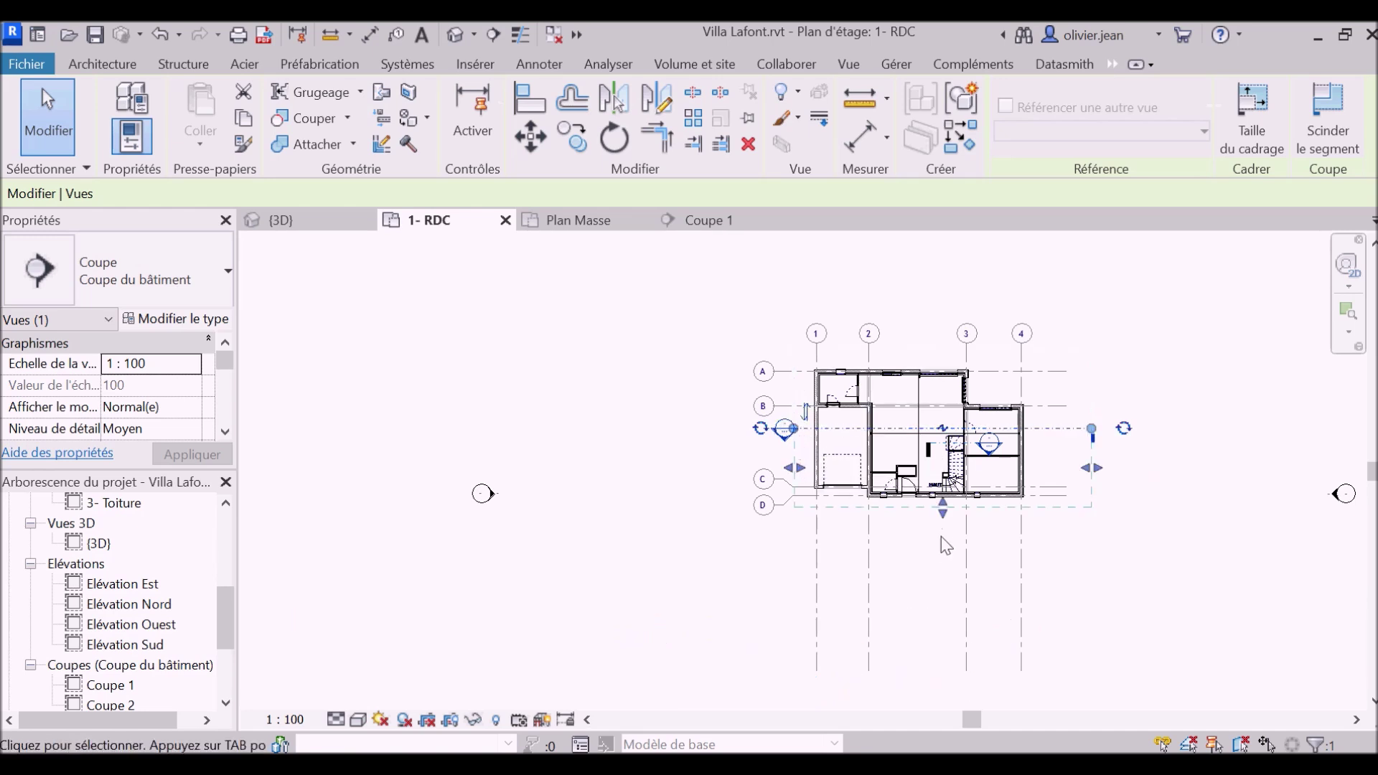
{"action": "left_click_drag", "start_coordinate": [942, 517], "coordinate": [941, 594]}
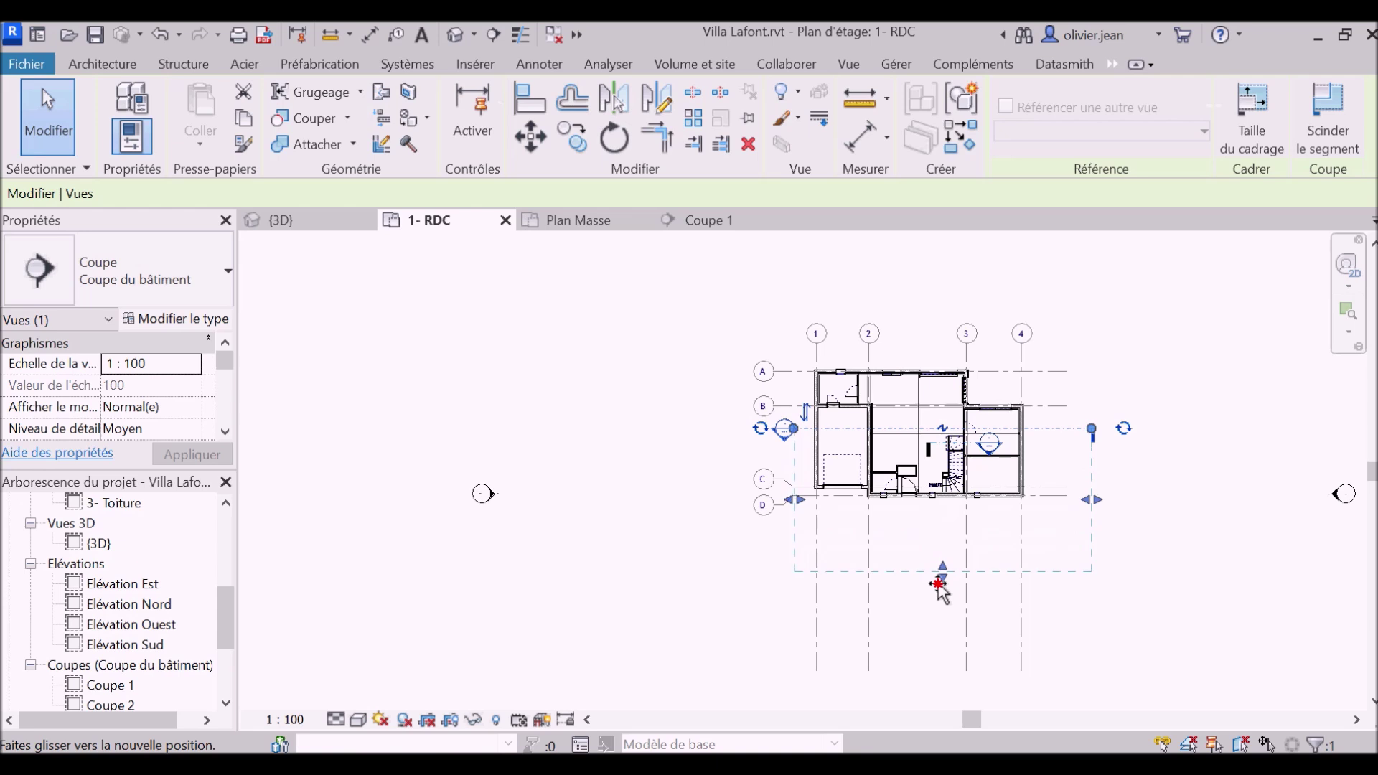
{"action": "left_click_drag", "start_coordinate": [940, 595], "coordinate": [942, 588]}
{"action": "key", "text": "Escape"}
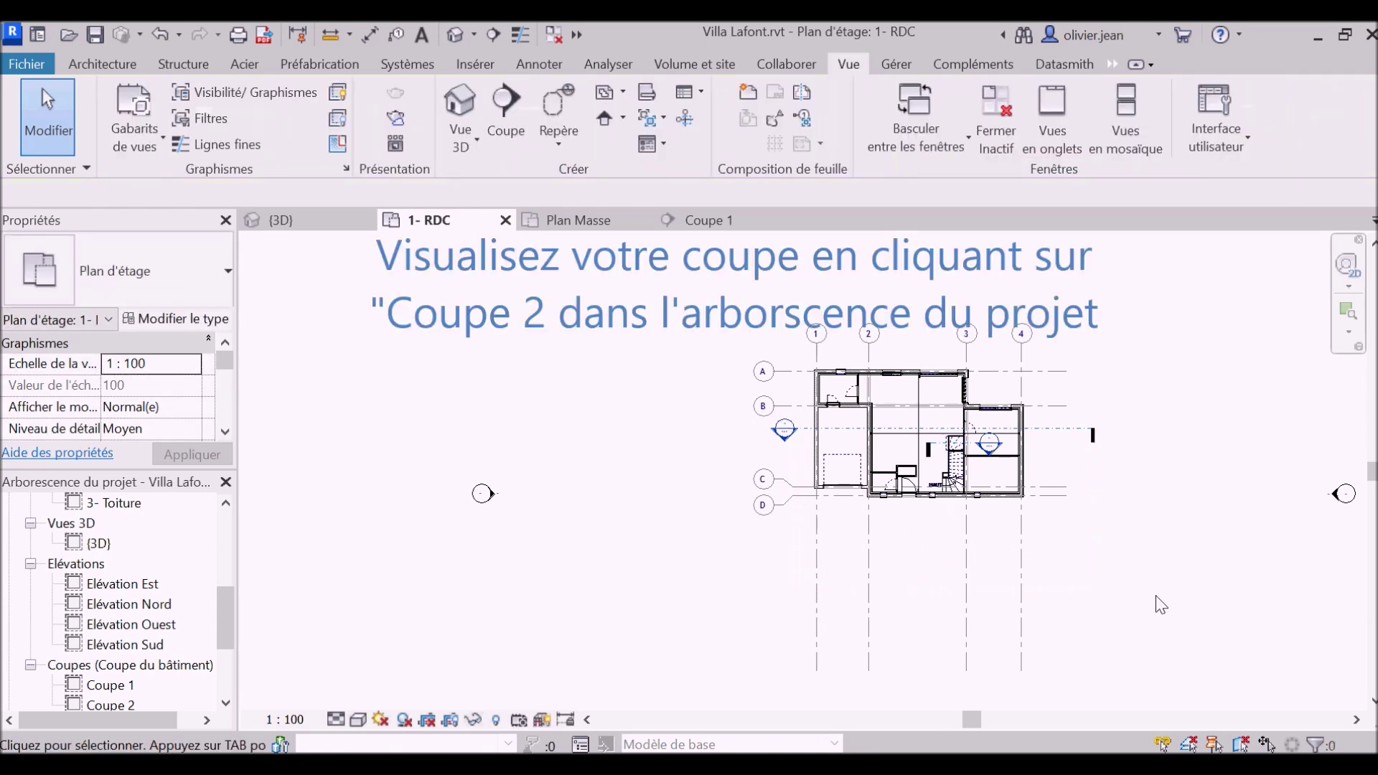
Step: Open section Coupe 2 and inspect the garage terre-plein slab below 1- RDC
{"action": "scroll", "coordinate": [186, 637], "scroll_direction": "down", "scroll_amount": 1}
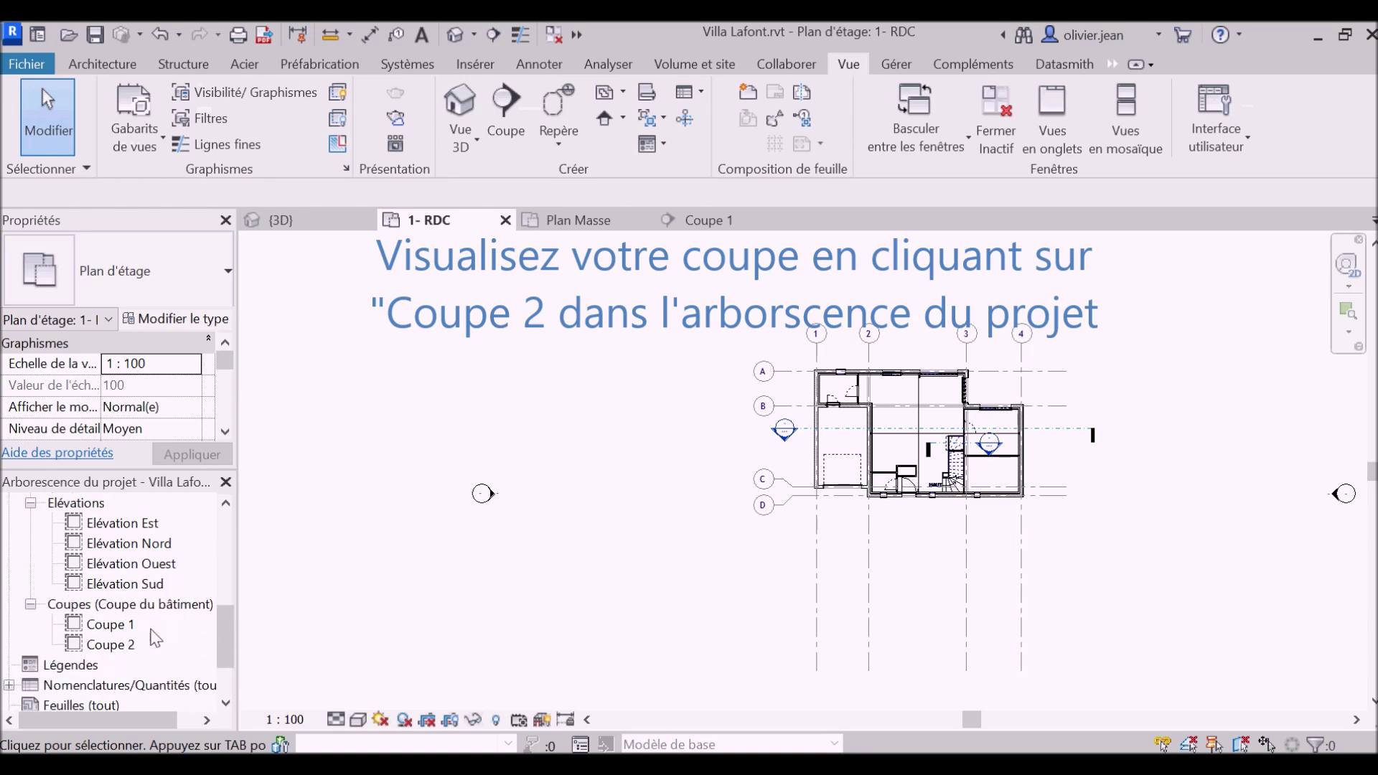
{"action": "double_click", "coordinate": [120, 650]}
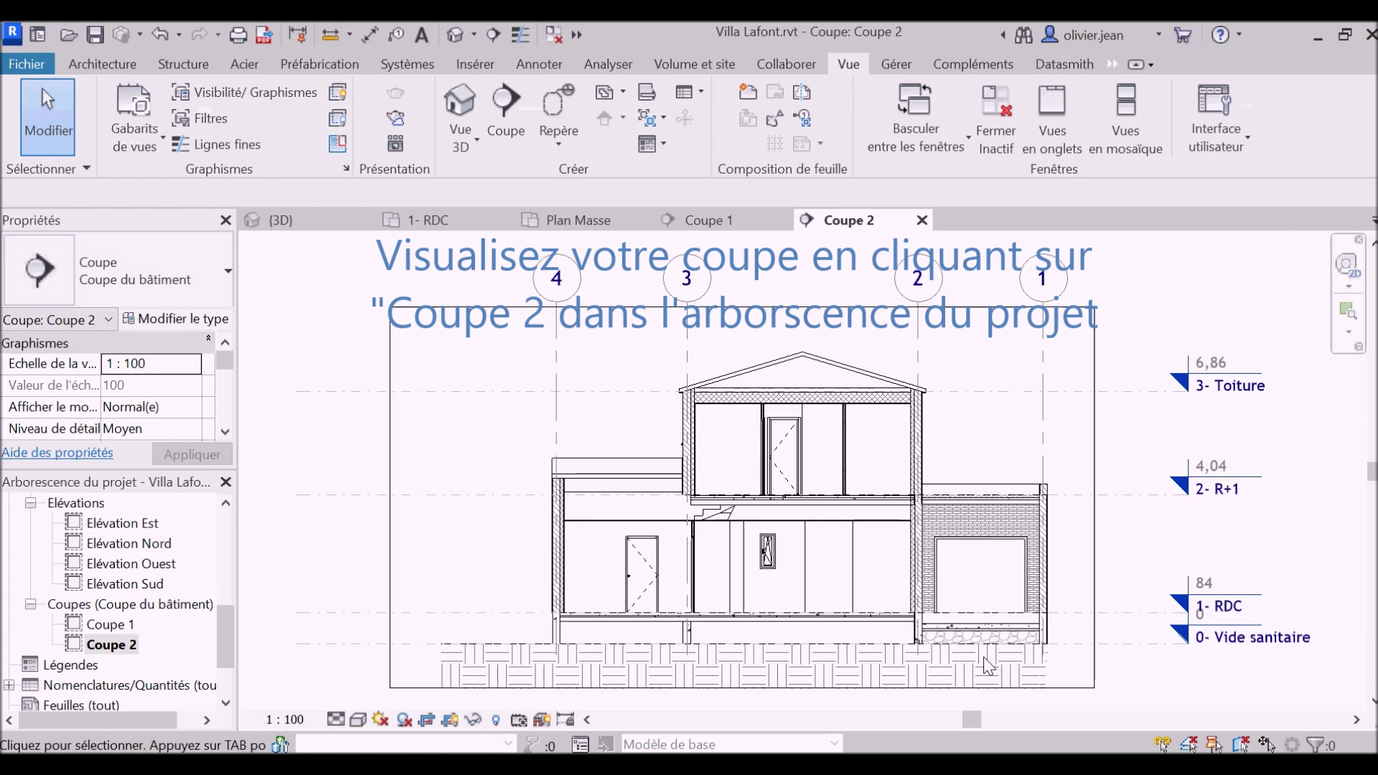
{"action": "scroll", "coordinate": [989, 667], "scroll_direction": "up", "scroll_amount": 2}
{"action": "left_click", "coordinate": [1013, 630]}
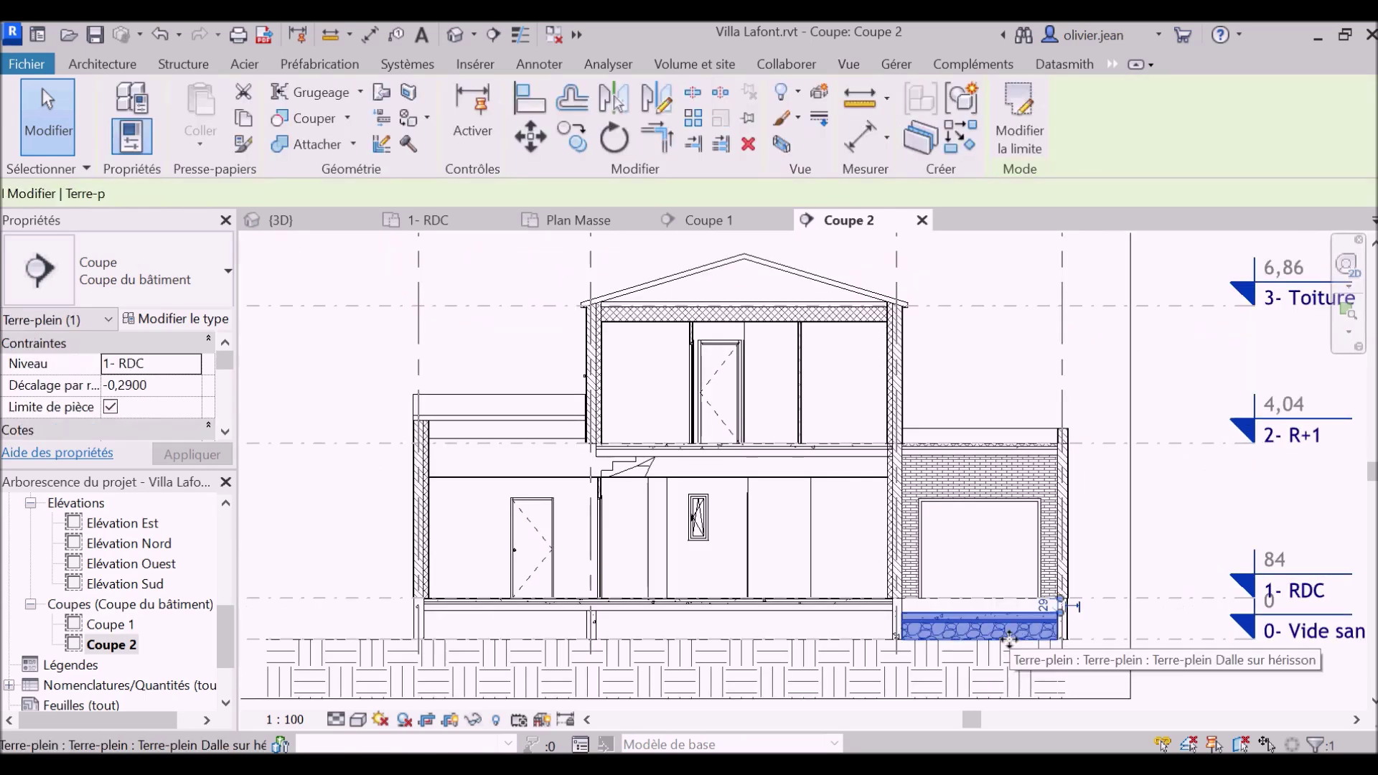
{"action": "left_click", "coordinate": [1186, 685]}
Step: Return to the 1- RDC floor plan
{"action": "scroll", "coordinate": [1050, 658], "scroll_direction": "down", "scroll_amount": 2}
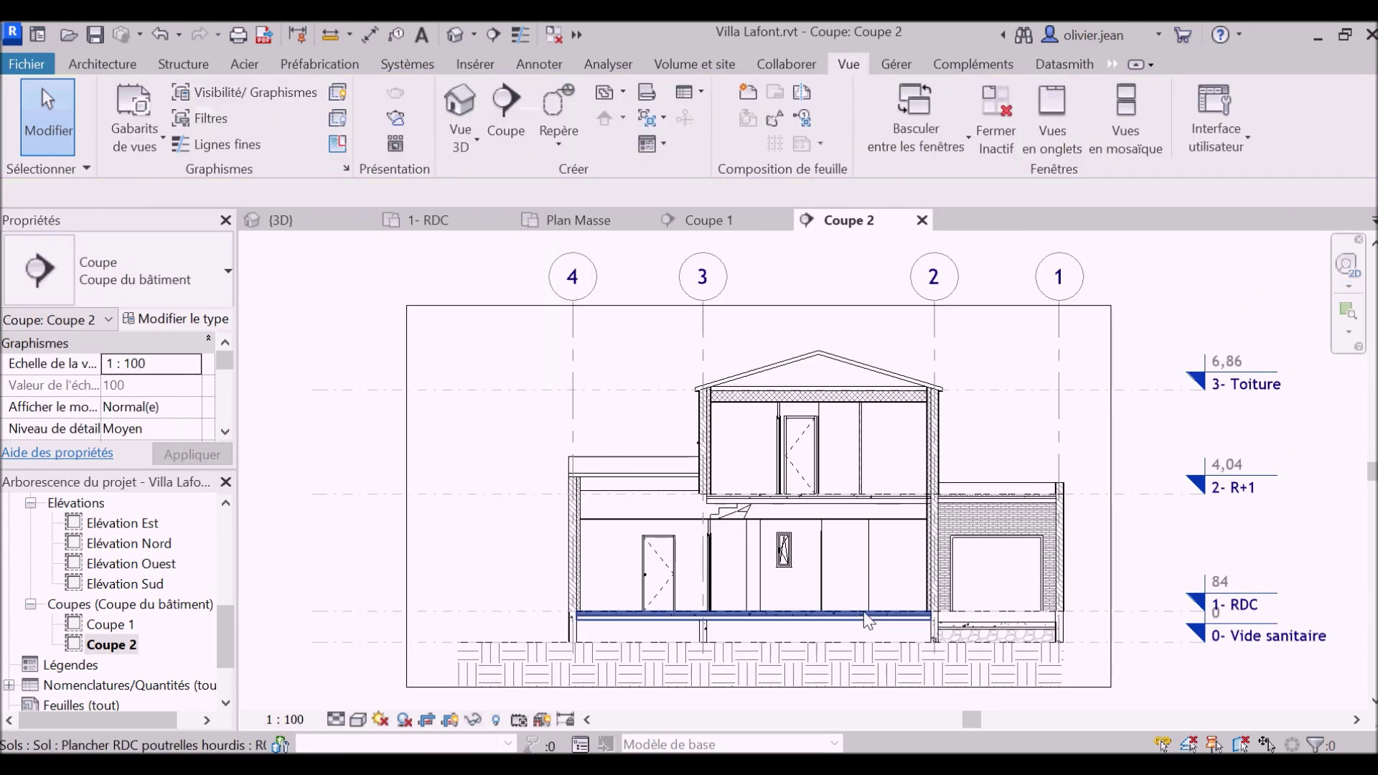
{"action": "scroll", "coordinate": [868, 621], "scroll_direction": "down", "scroll_amount": 1}
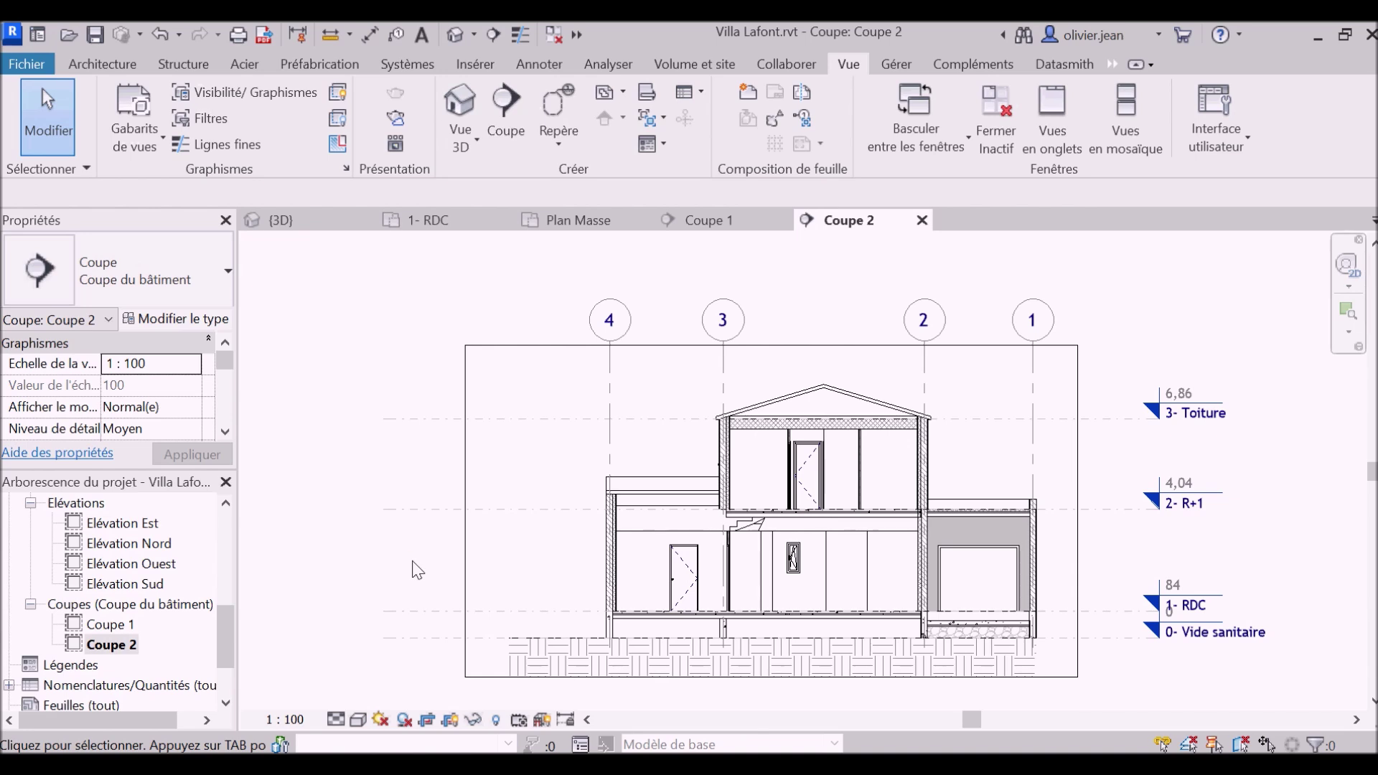
{"action": "left_click", "coordinate": [450, 227]}
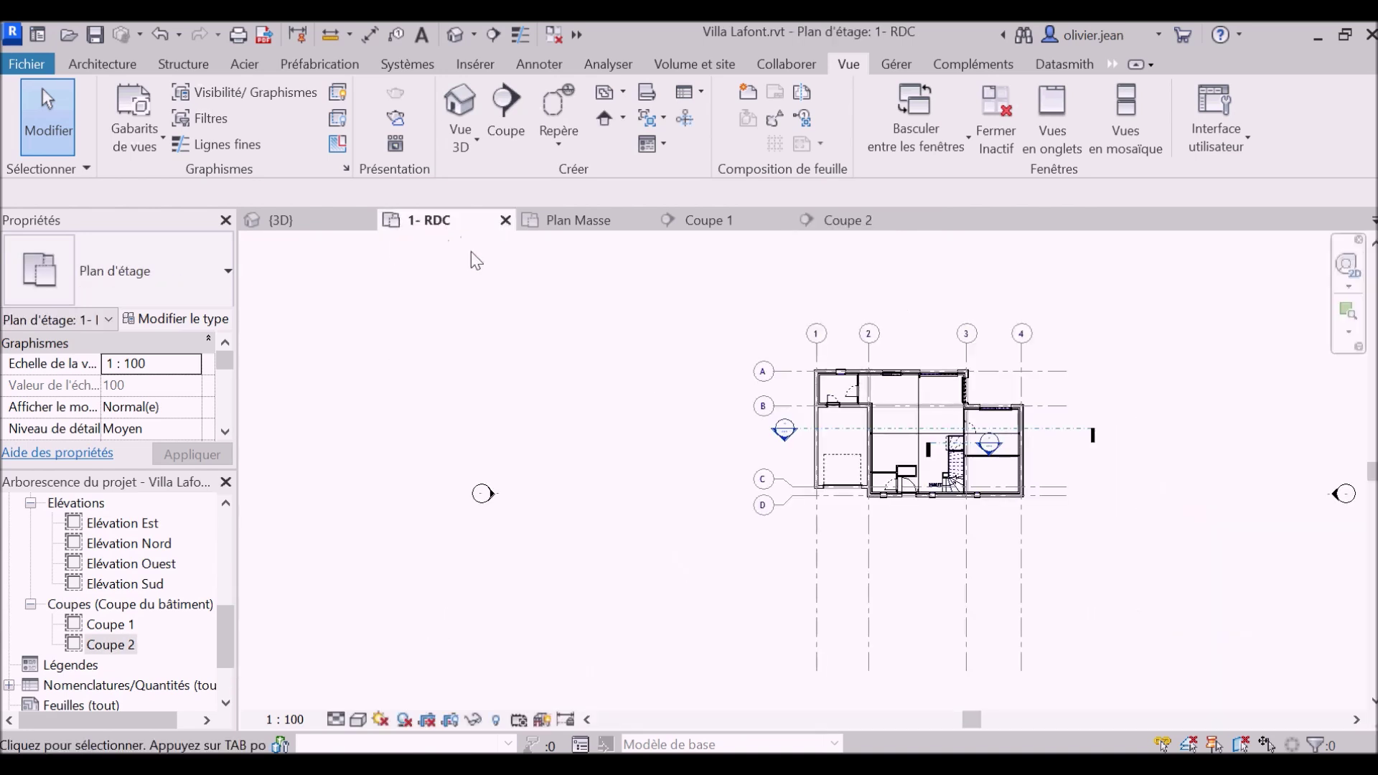
Step: Delete the old stair section Coupe 1 and confirm removing its view
{"action": "scroll", "coordinate": [884, 529], "scroll_direction": "up", "scroll_amount": 2}
{"action": "scroll", "coordinate": [997, 396], "scroll_direction": "up", "scroll_amount": 3}
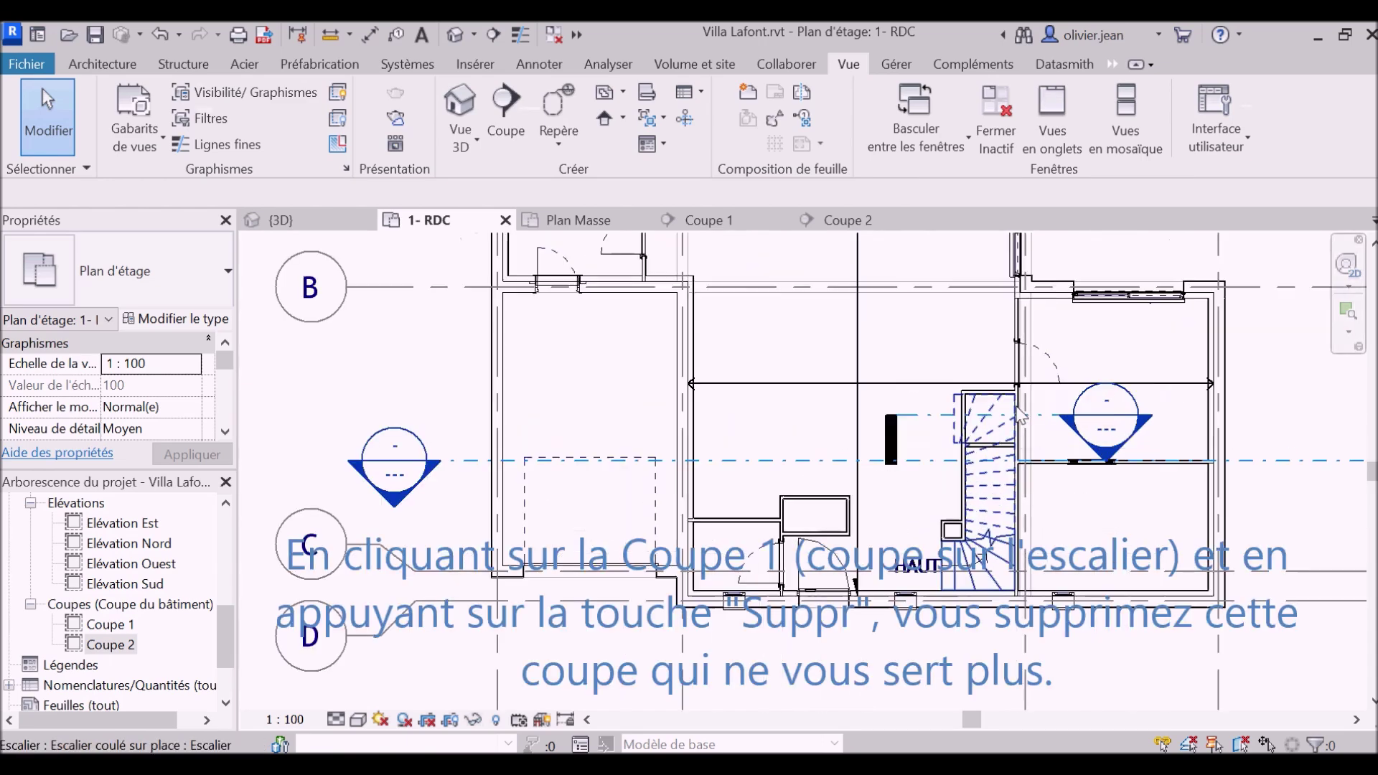
{"action": "left_click", "coordinate": [919, 421]}
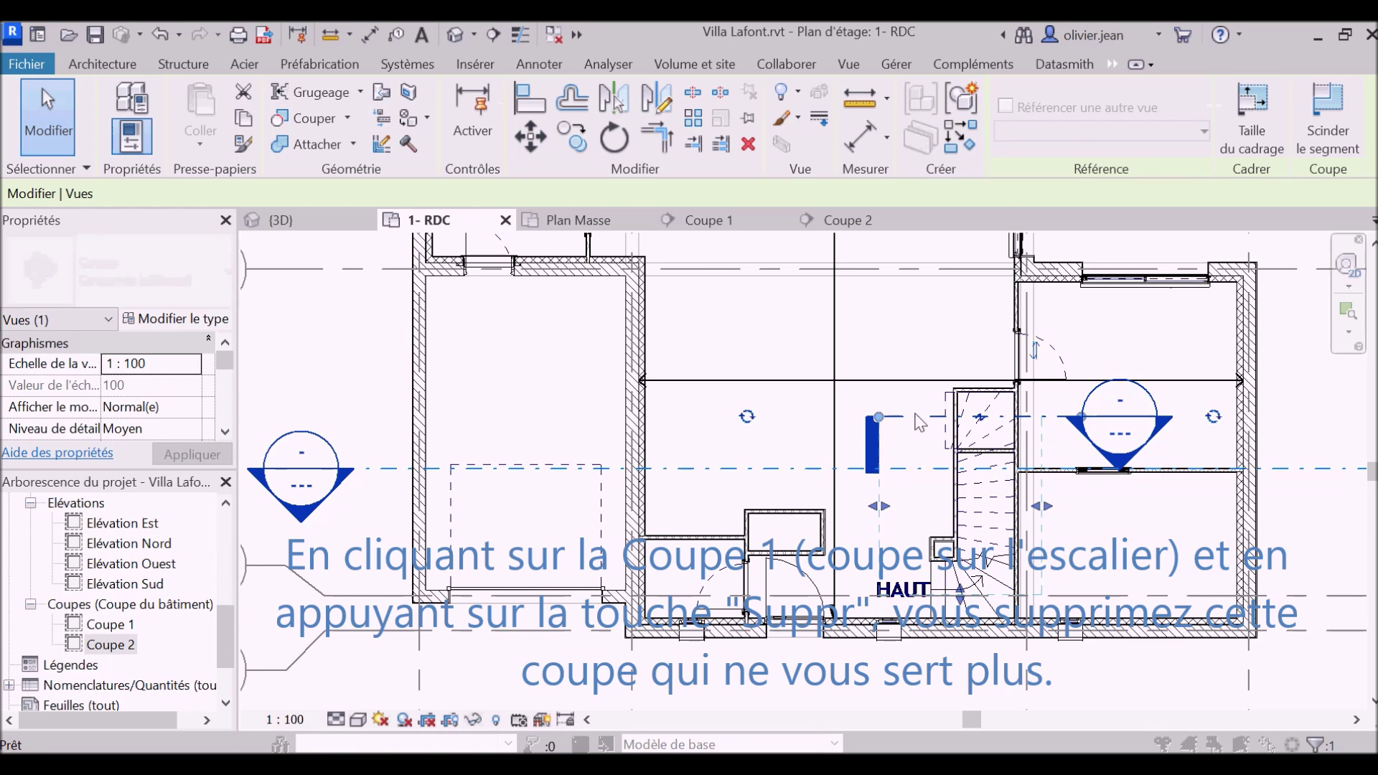
{"action": "key", "text": "Delete"}
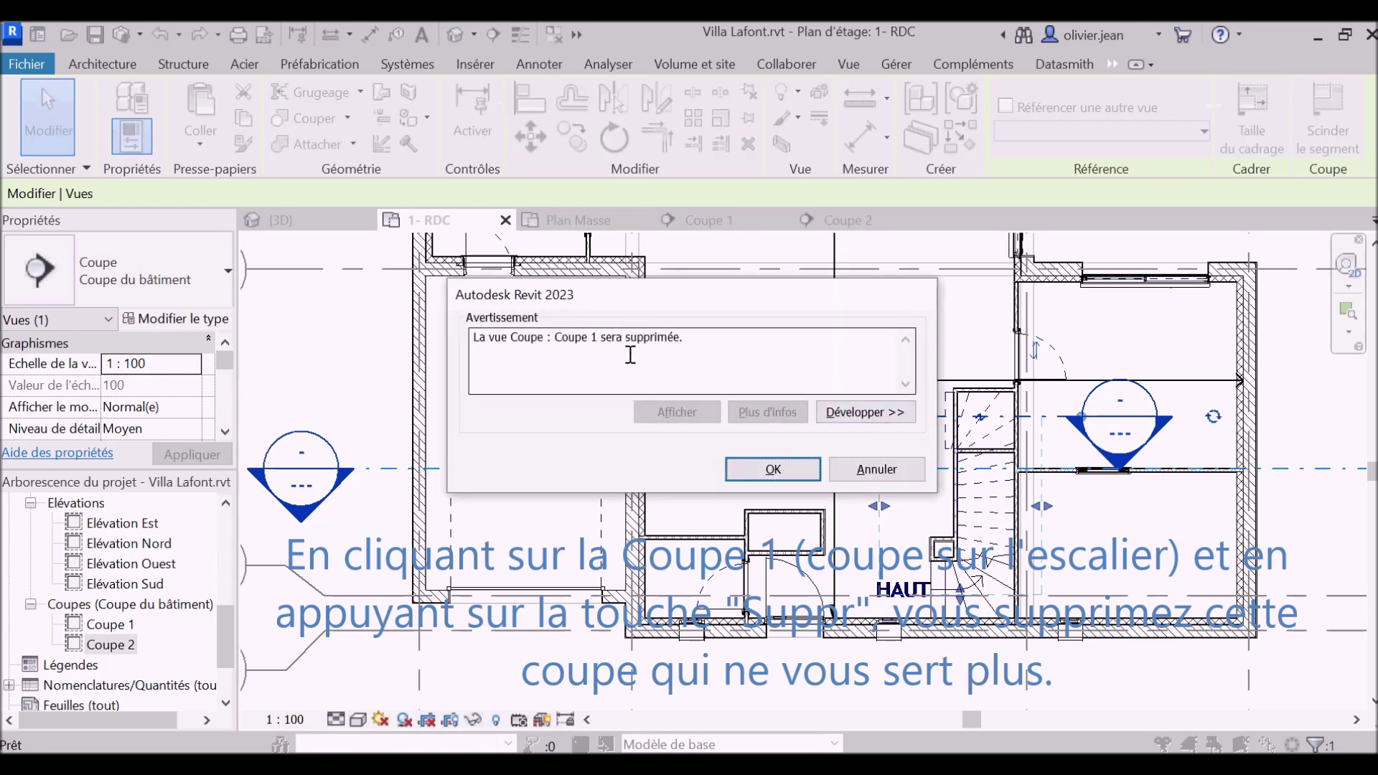
{"action": "left_click", "coordinate": [772, 470]}
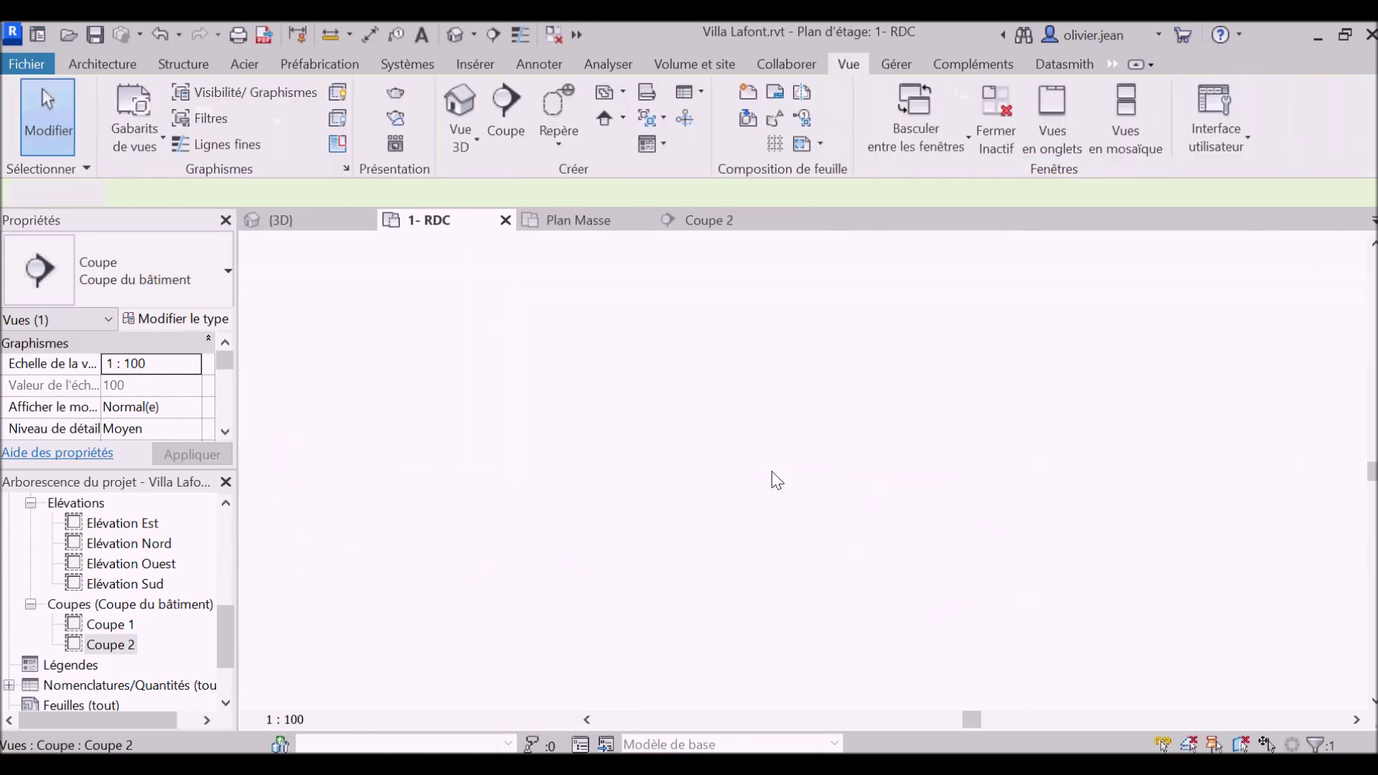
Step: Switch back to the Coupe 2 section view
{"action": "scroll", "coordinate": [882, 413], "scroll_direction": "down", "scroll_amount": 3}
{"action": "scroll", "coordinate": [876, 430], "scroll_direction": "down", "scroll_amount": 2}
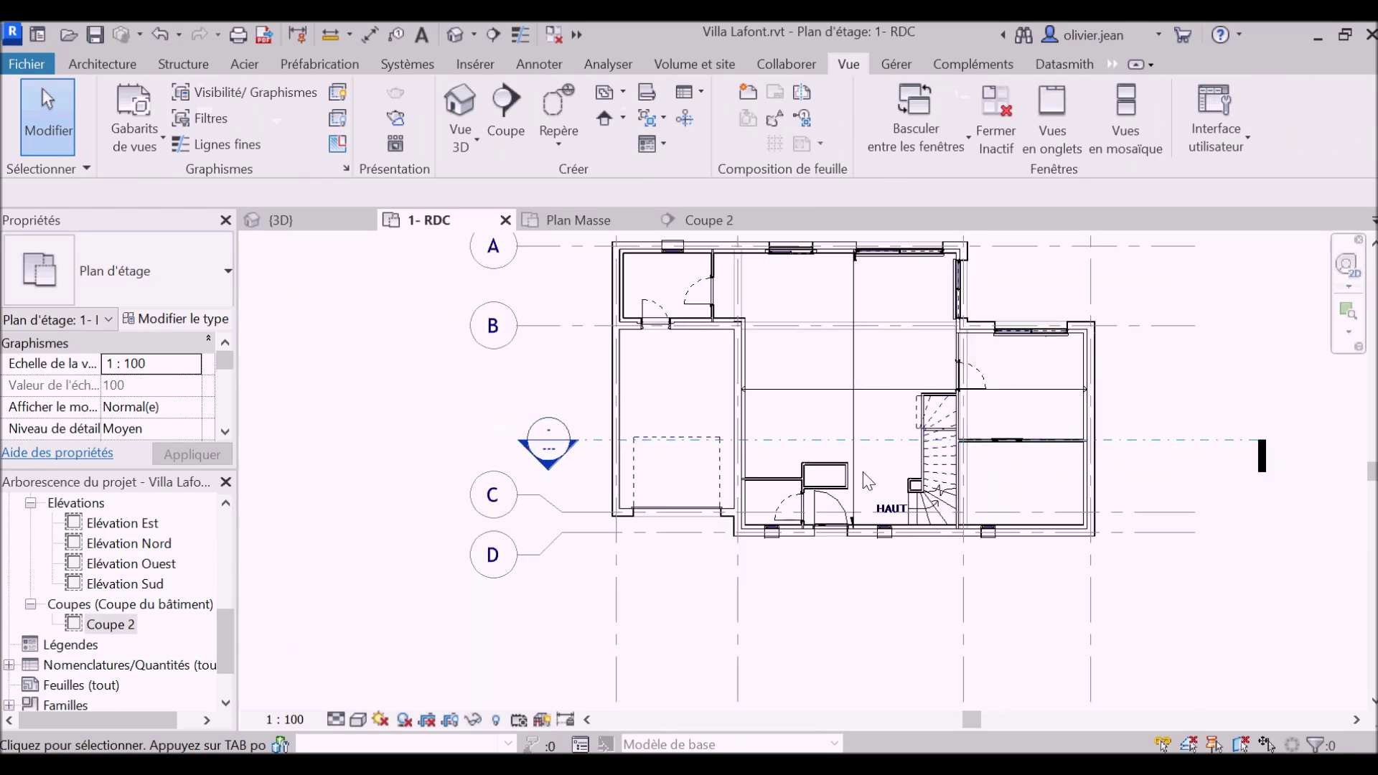
{"action": "scroll", "coordinate": [865, 475], "scroll_direction": "down", "scroll_amount": 1}
{"action": "left_click", "coordinate": [708, 222]}
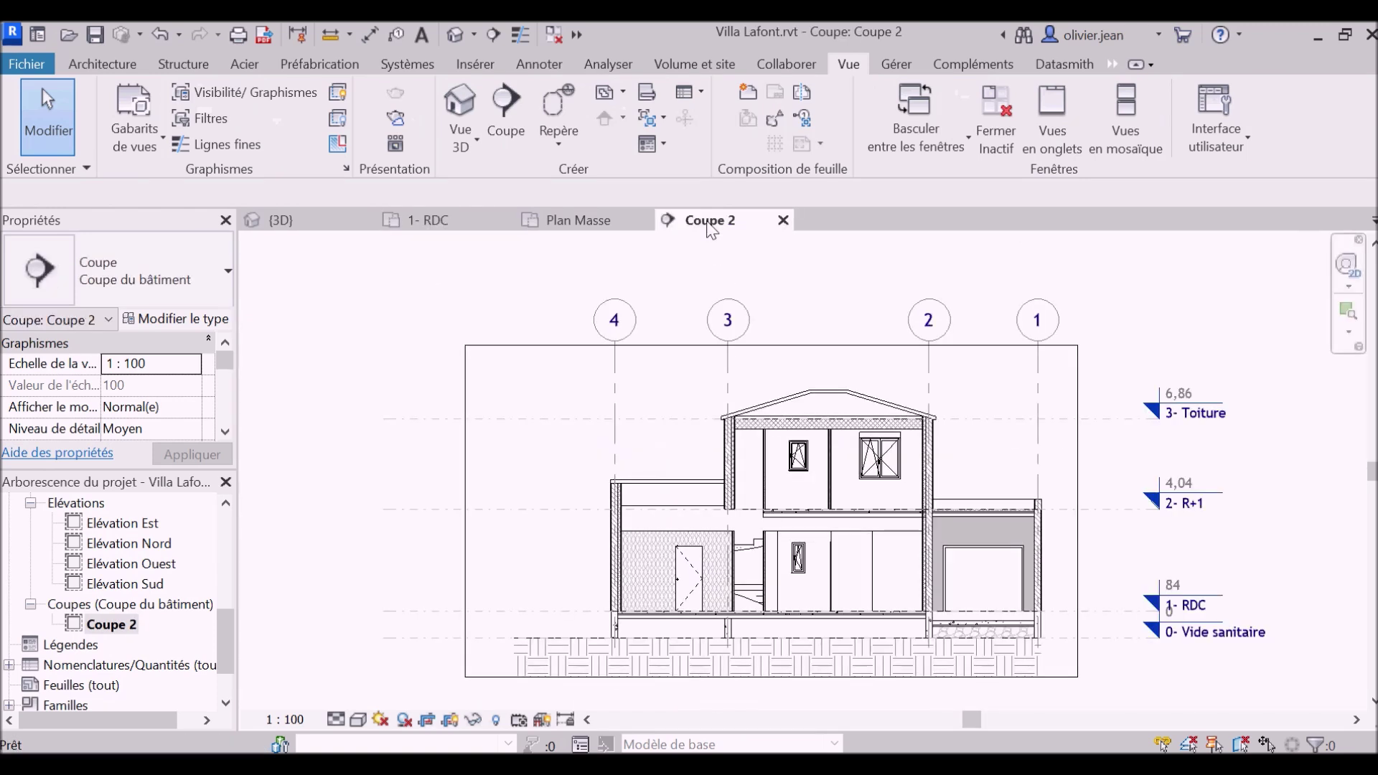